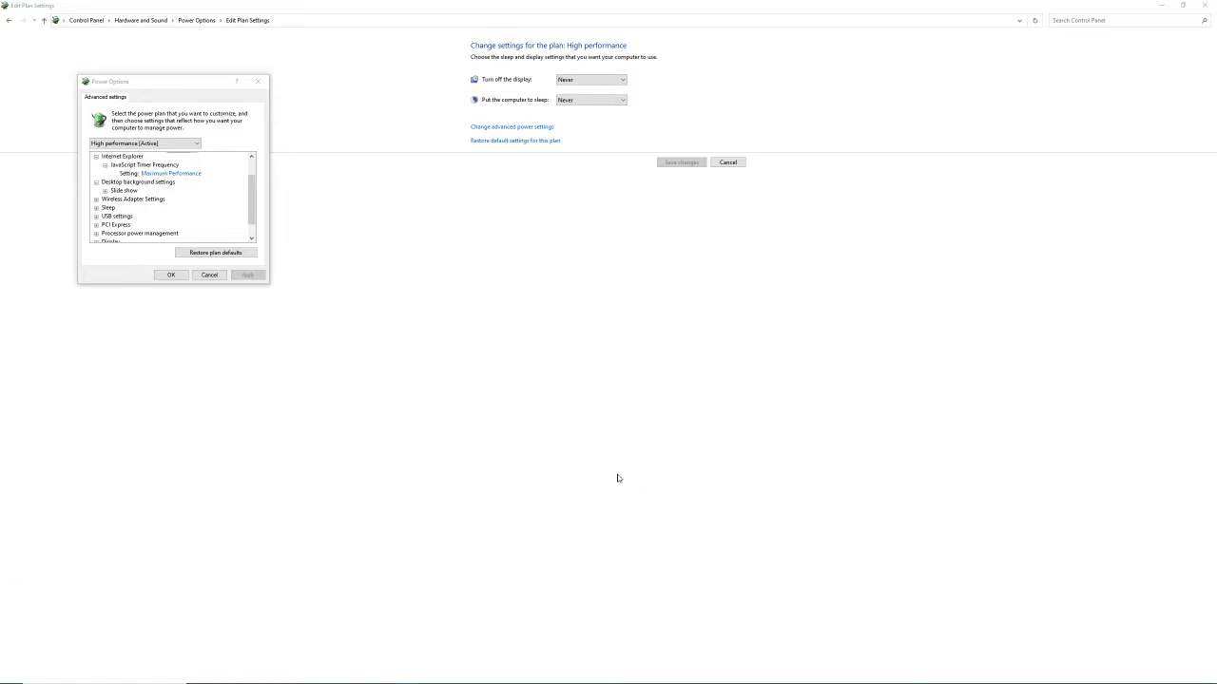
Close the advanced power settings dialog, go back to Power Options, and close Control Panel
click(258, 82)
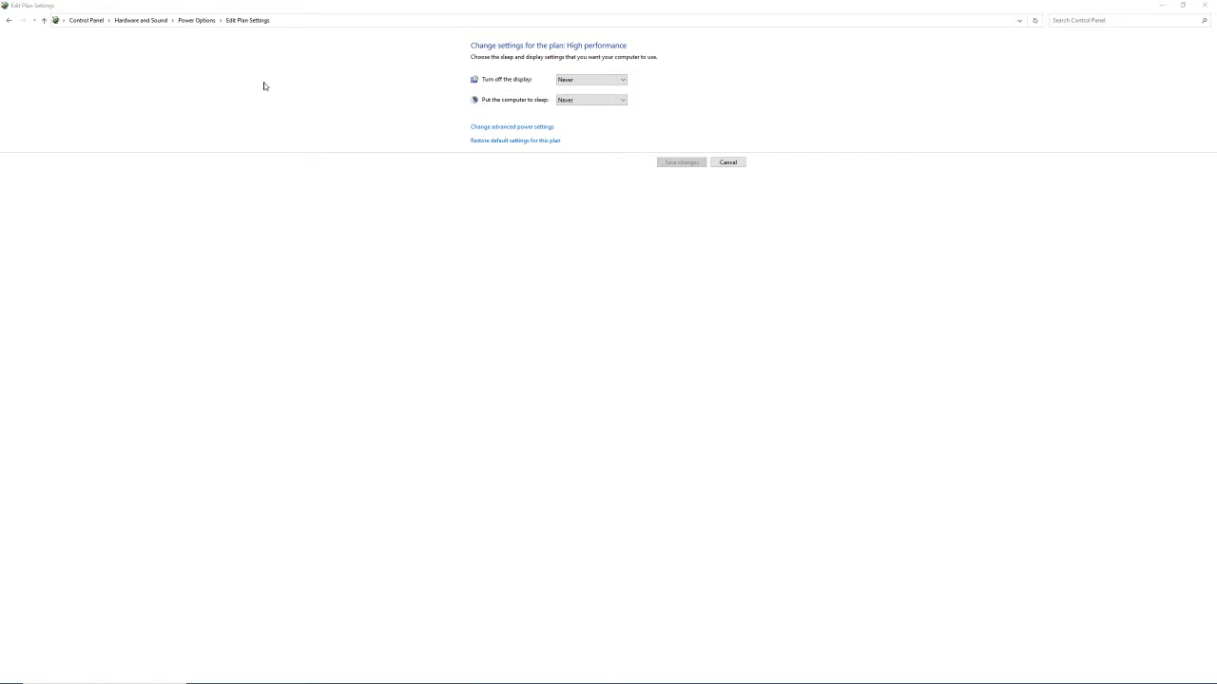
click(11, 20)
click(1204, 5)
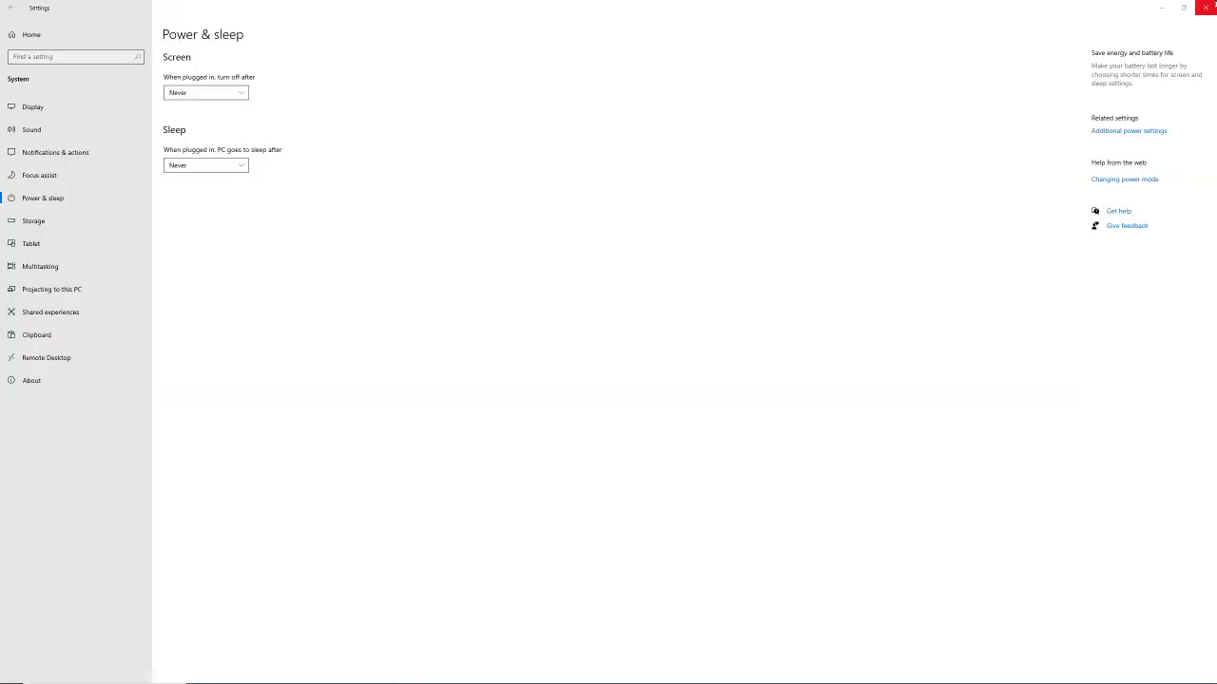
Reopen Settings from the Start menu, check Update & Security, then return to Settings Home
click(1204, 7)
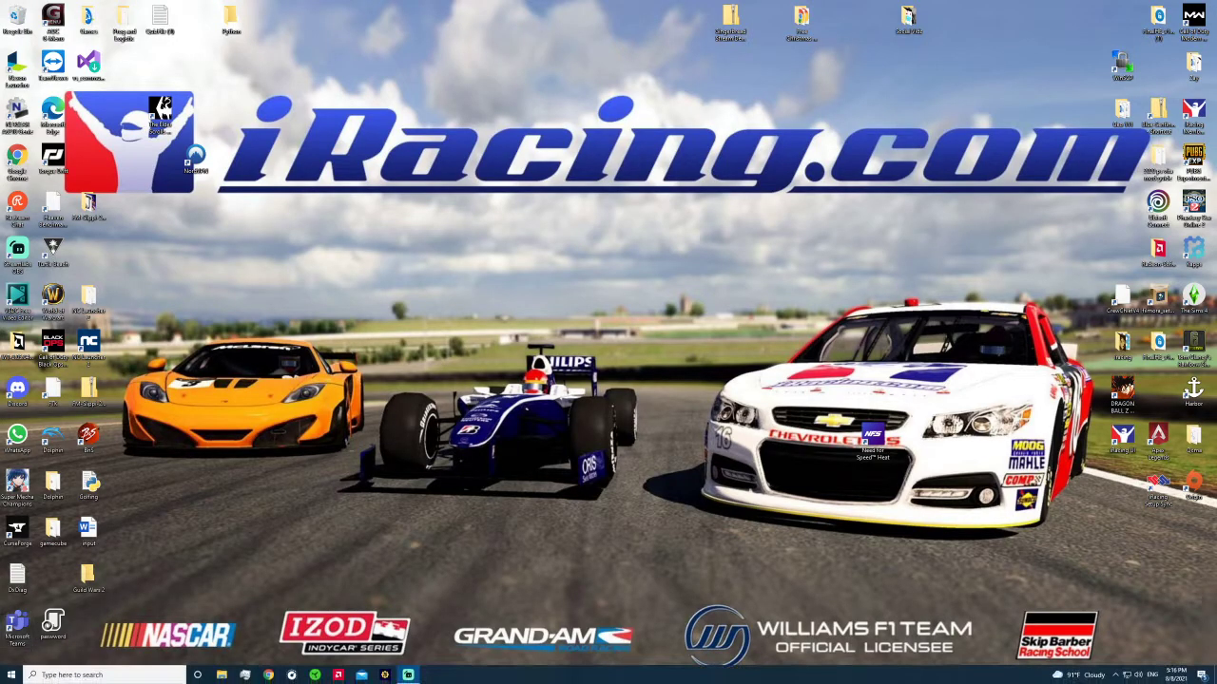
click(12, 675)
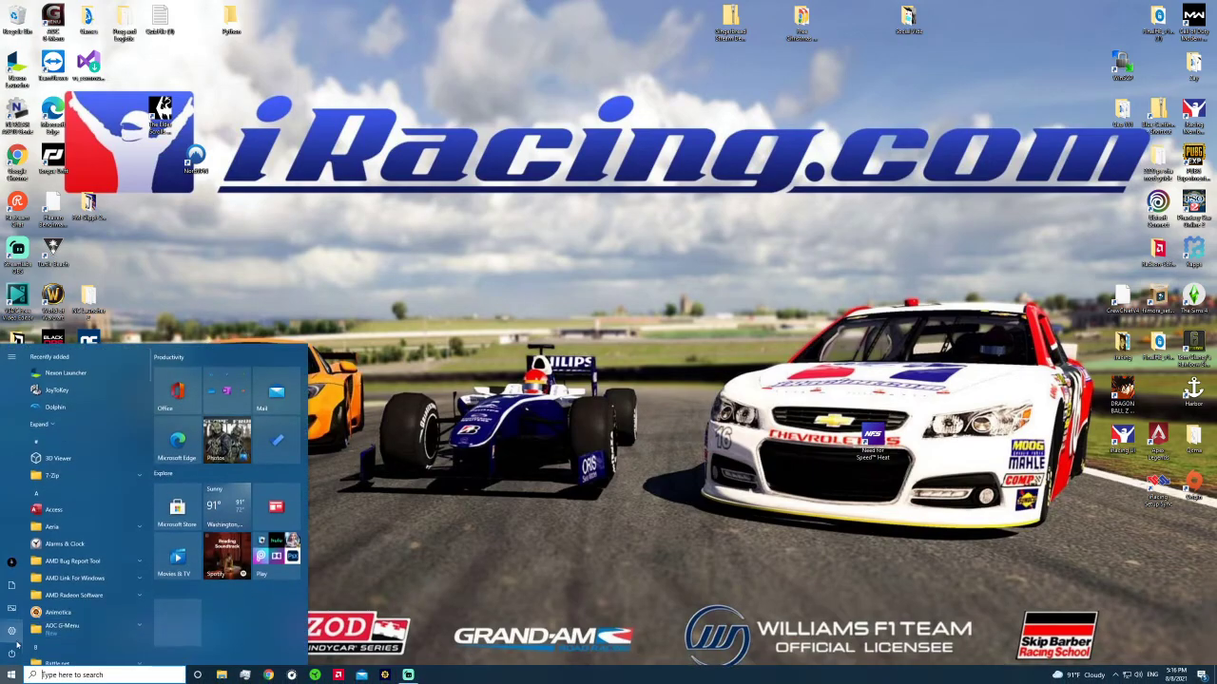
click(13, 633)
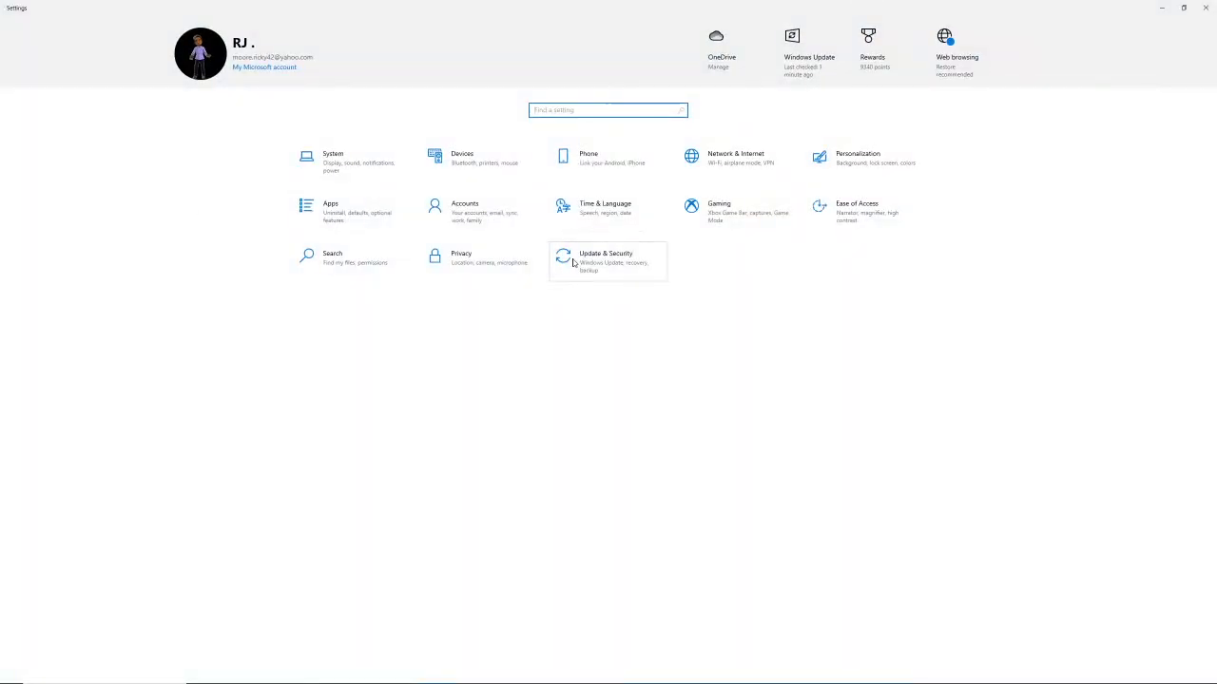
click(582, 255)
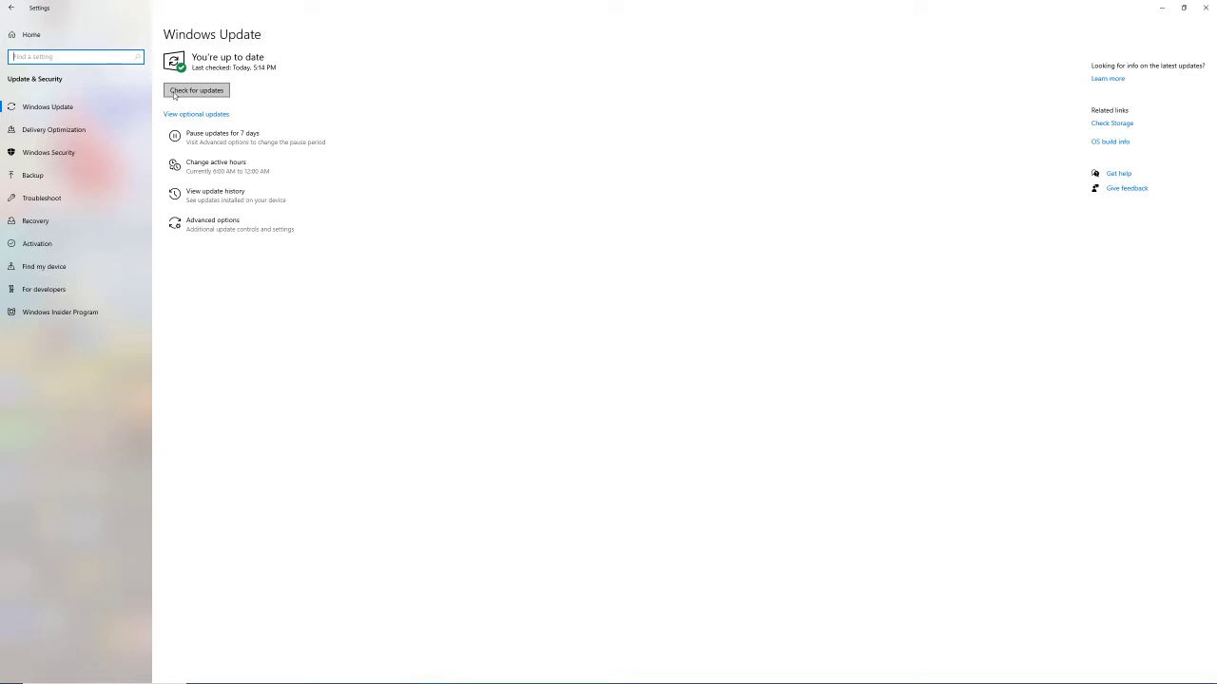
click(8, 5)
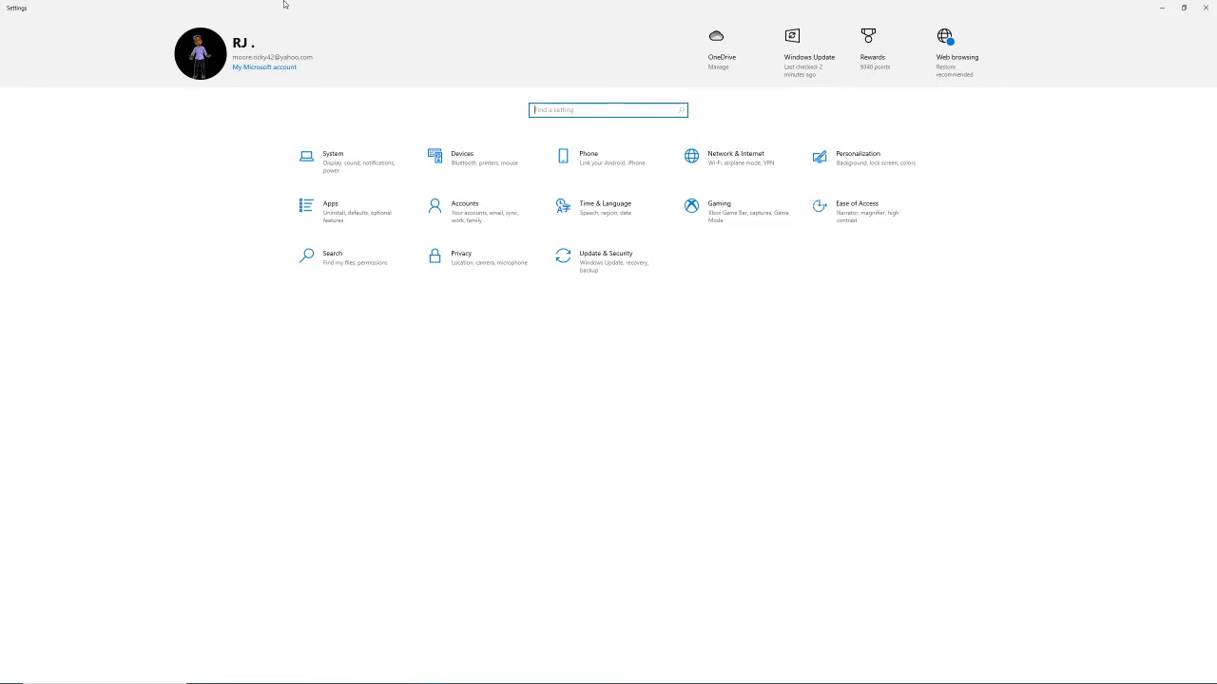
Go to System > Power & sleep and open Additional power settings
click(393, 160)
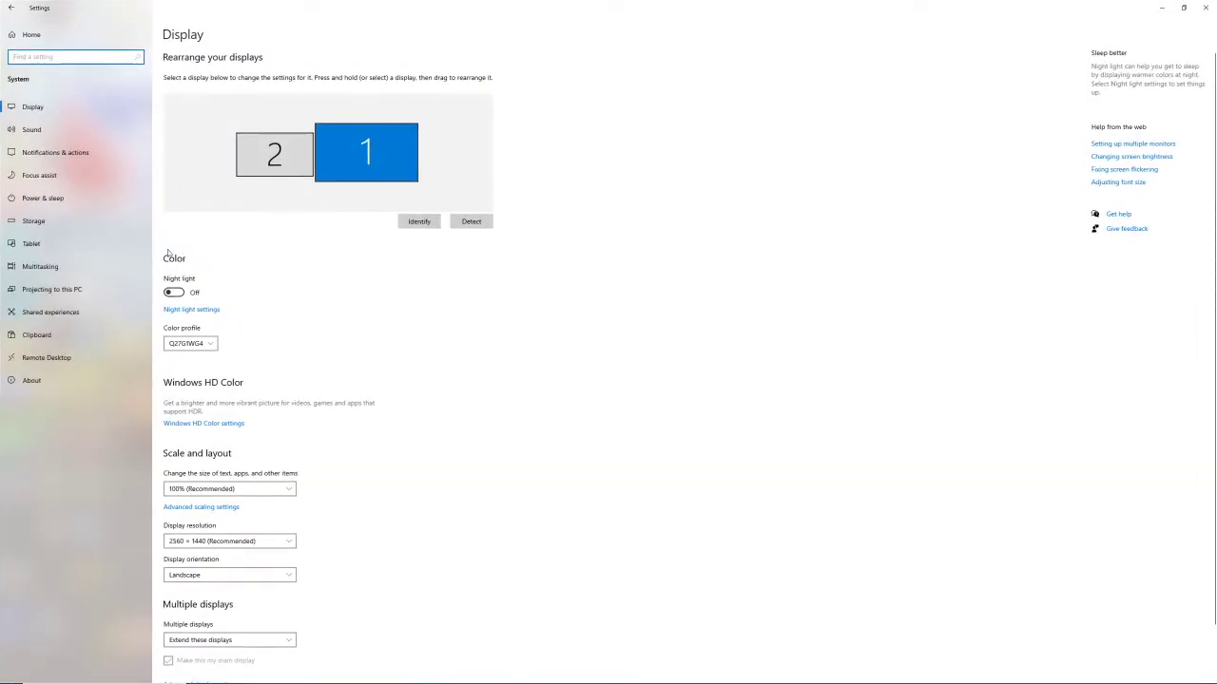
click(41, 199)
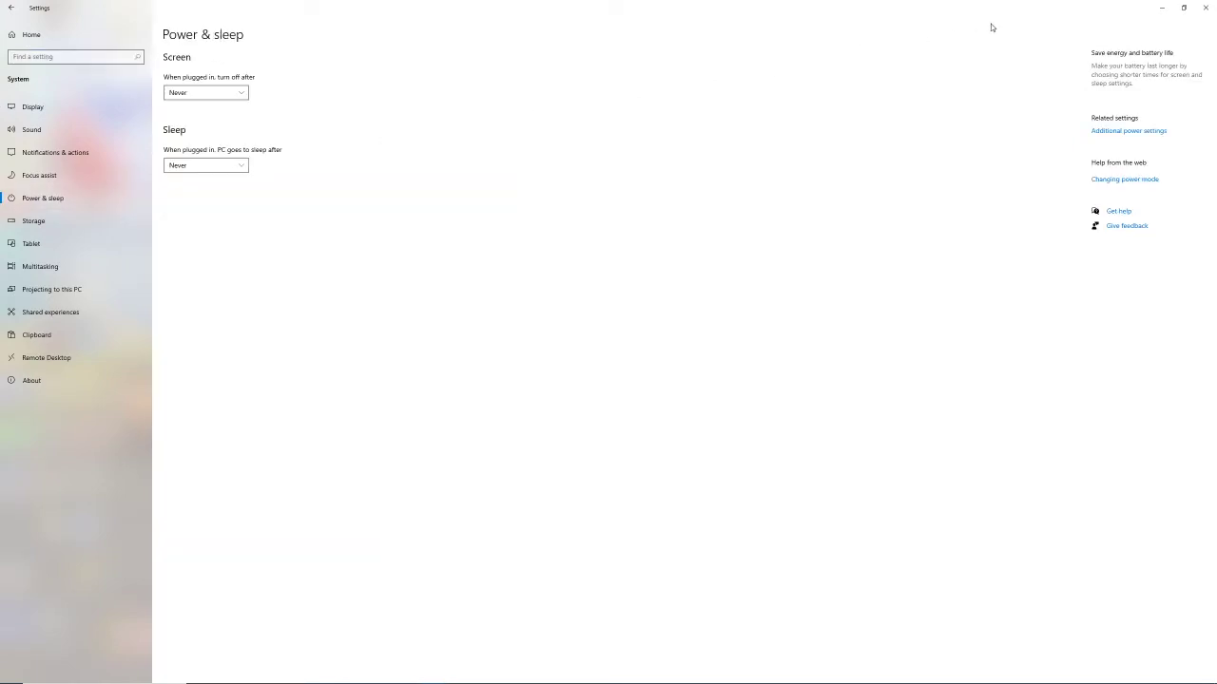
click(1114, 132)
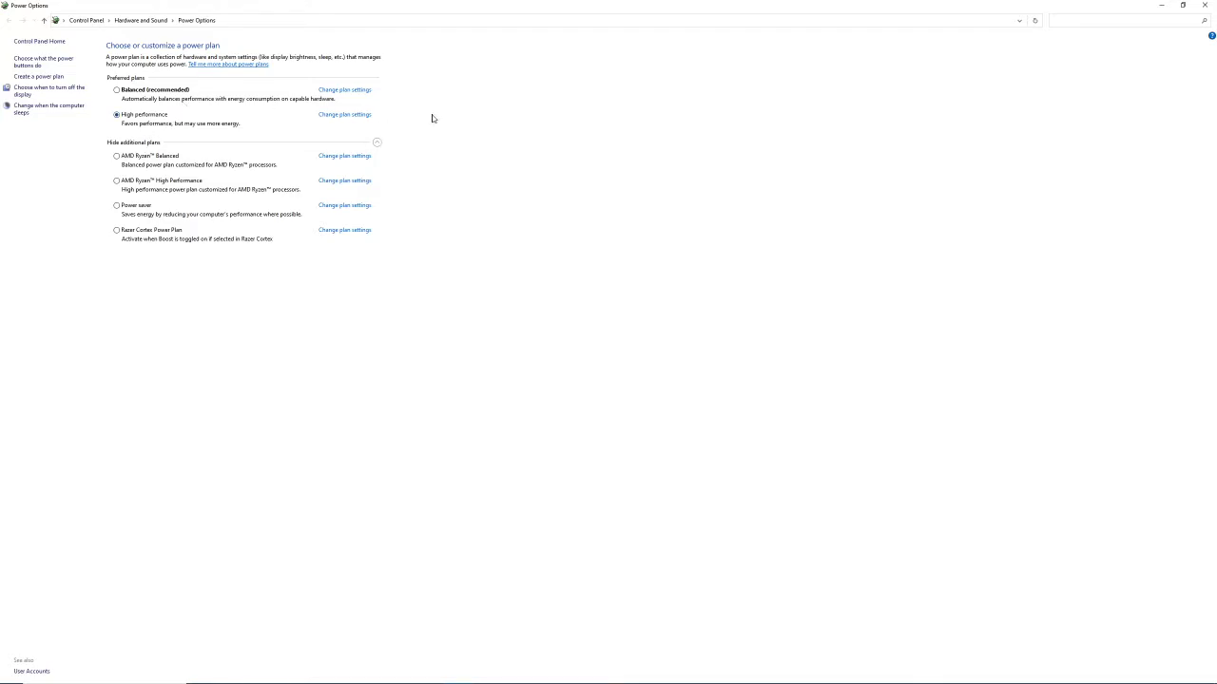
Open the High performance plan's settings, then its advanced power settings dialog
click(367, 116)
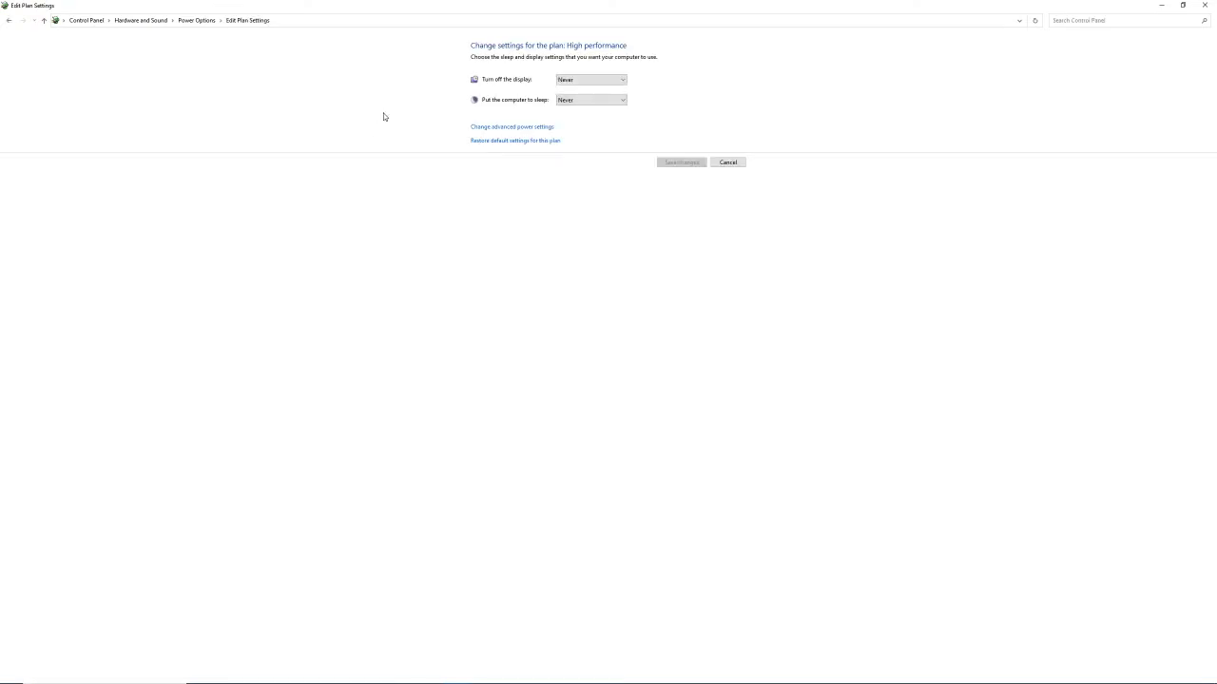
click(499, 127)
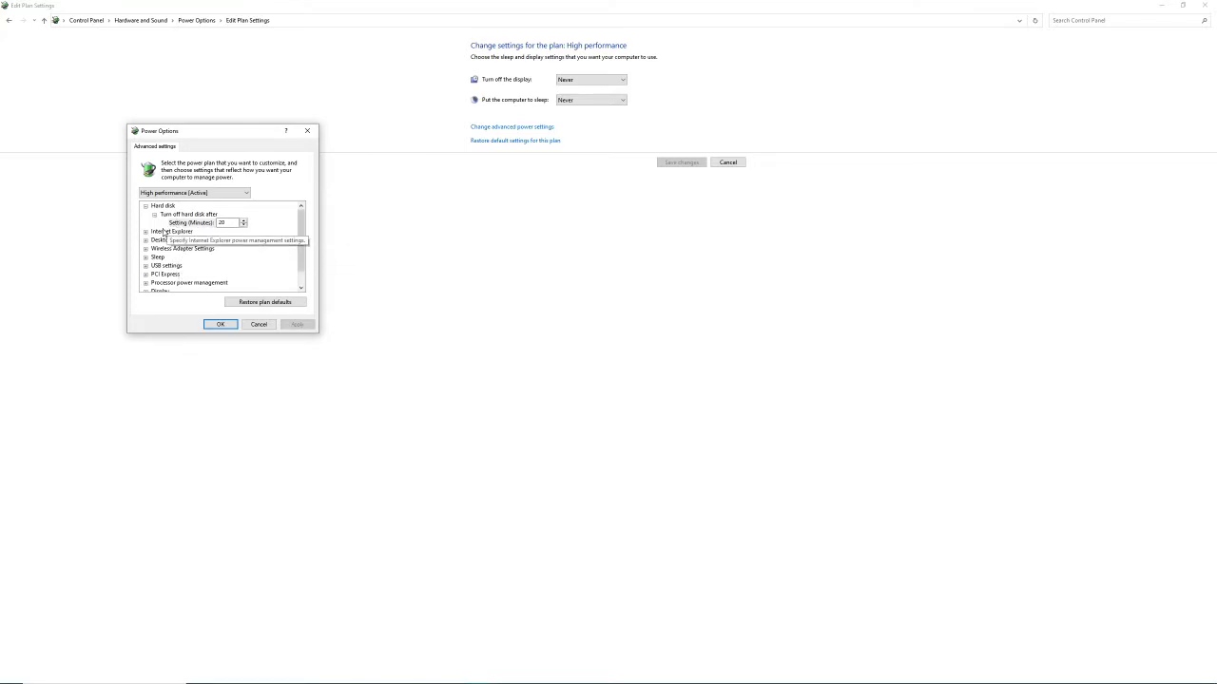
click(243, 194)
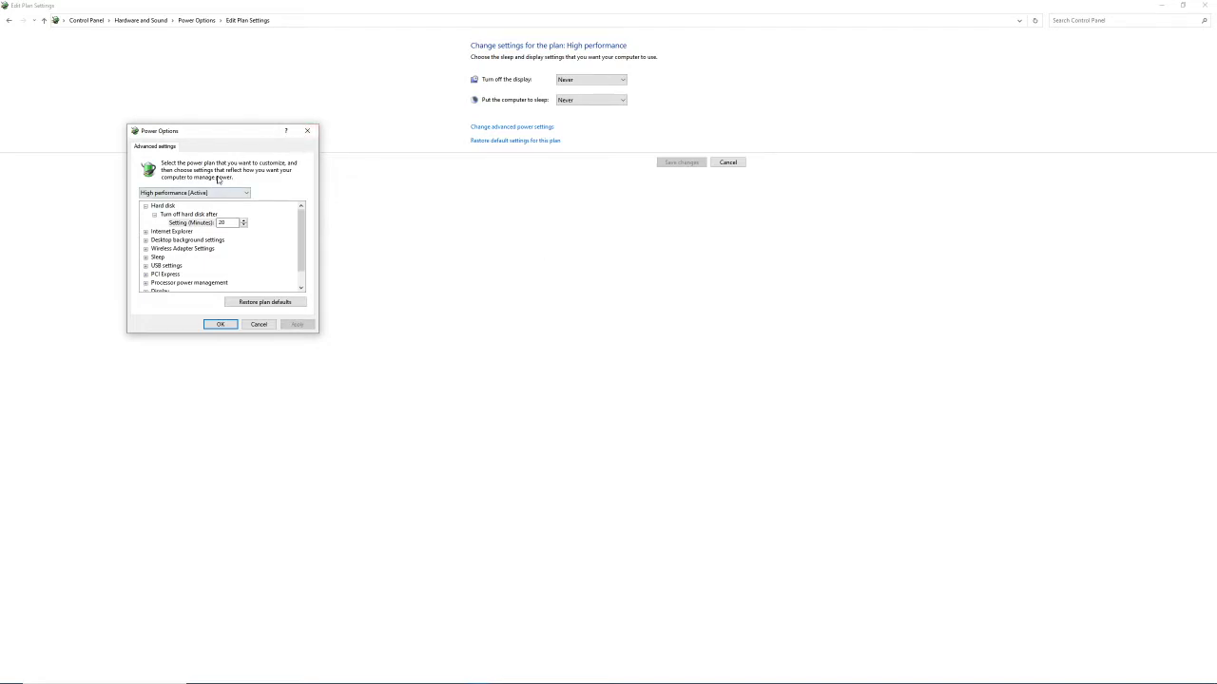
Keep High performance selected and set Internet Explorer's JavaScript Timer Frequency to Maximum Performance
click(246, 193)
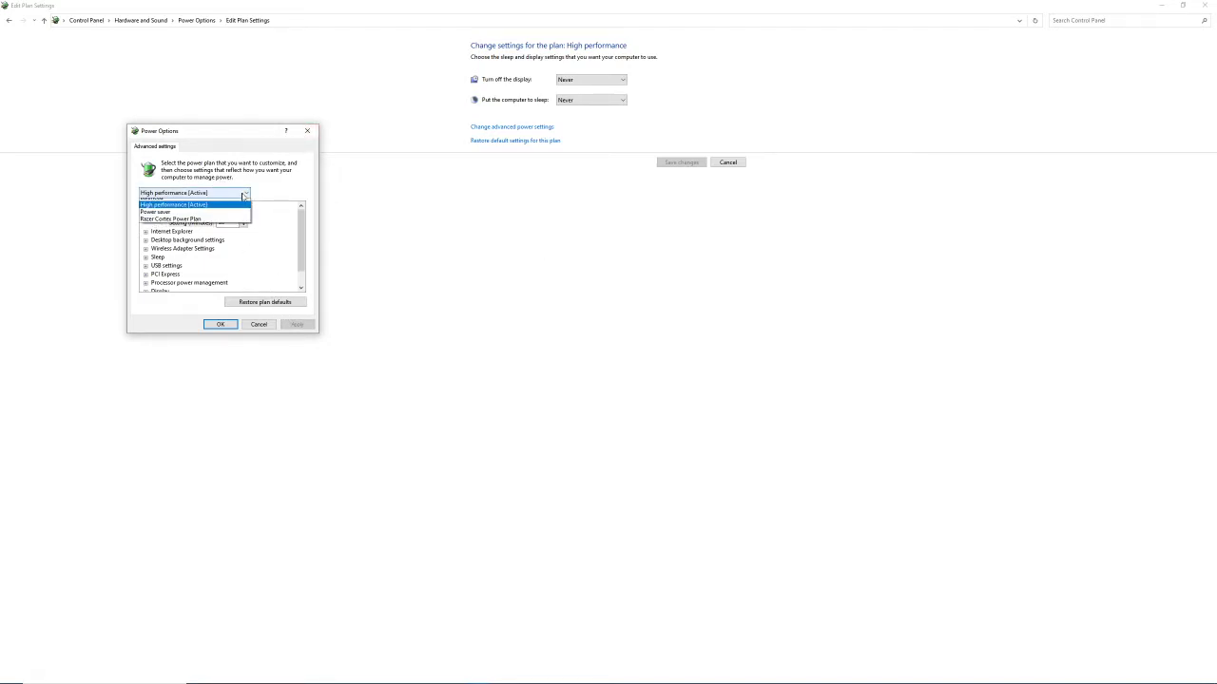
click(167, 223)
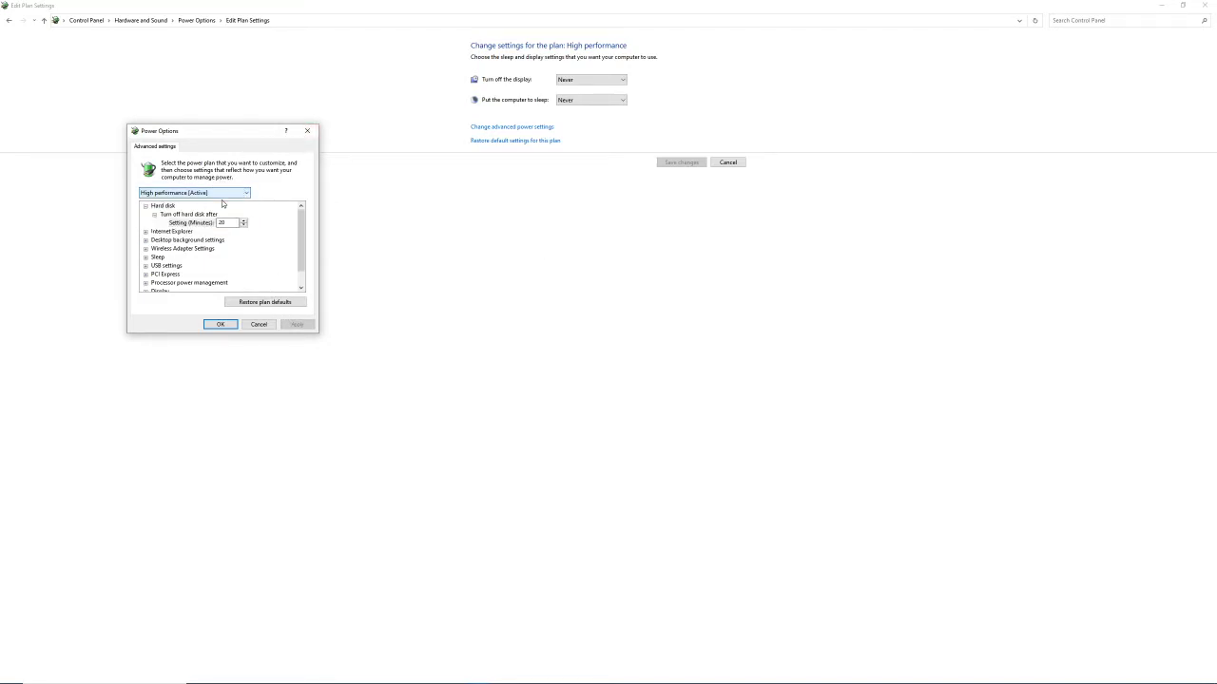
click(146, 232)
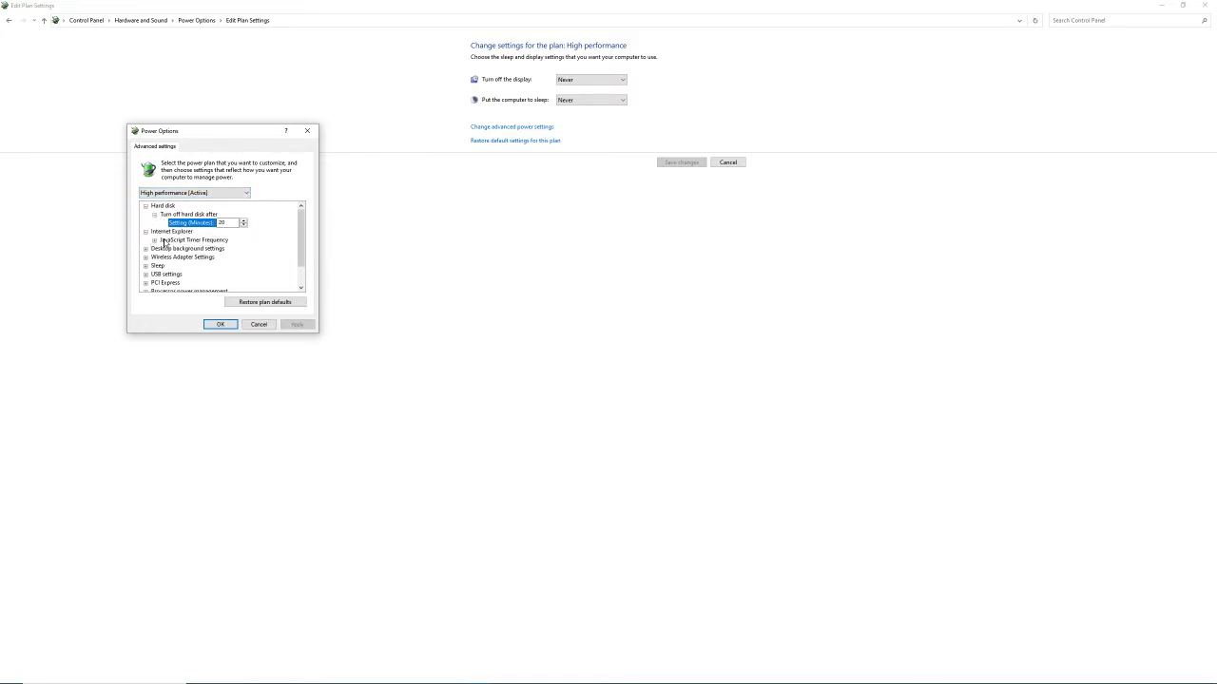
click(156, 241)
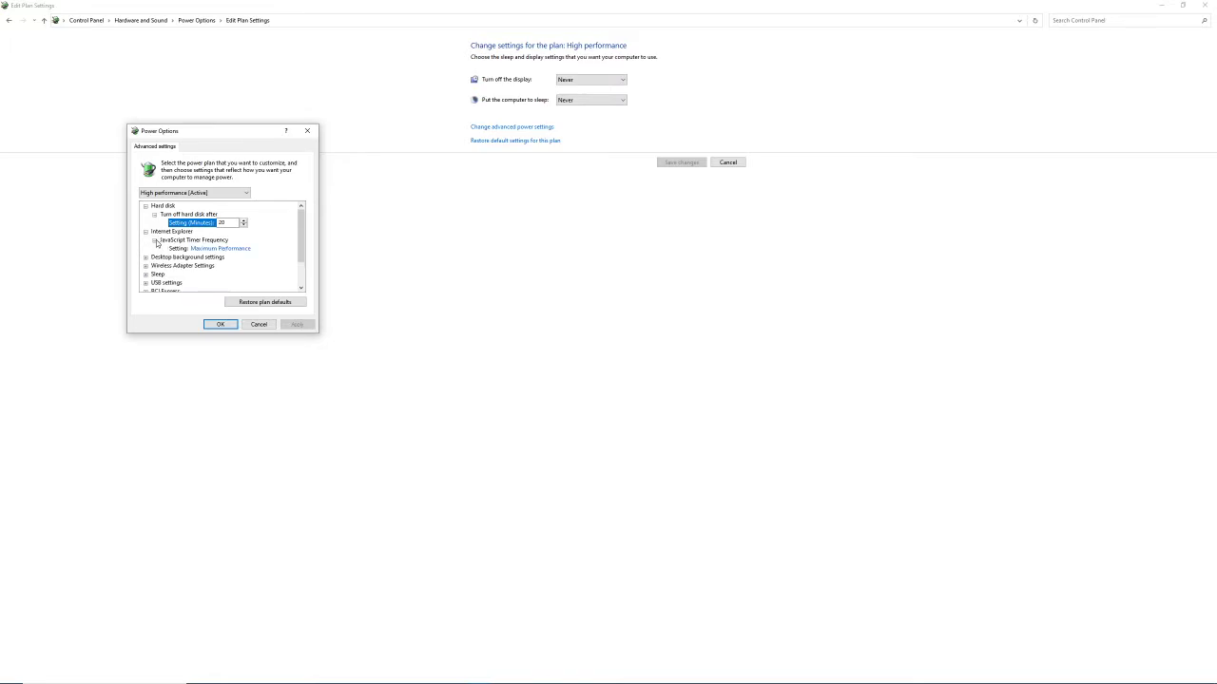
click(183, 243)
click(195, 248)
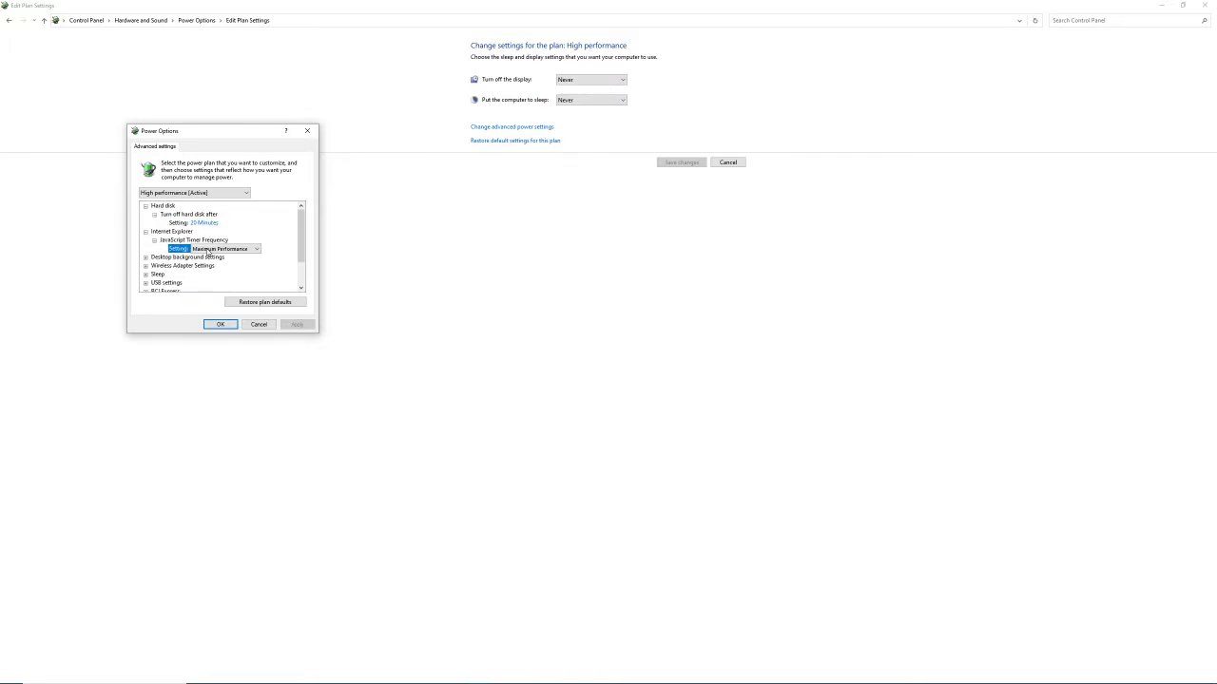
click(208, 249)
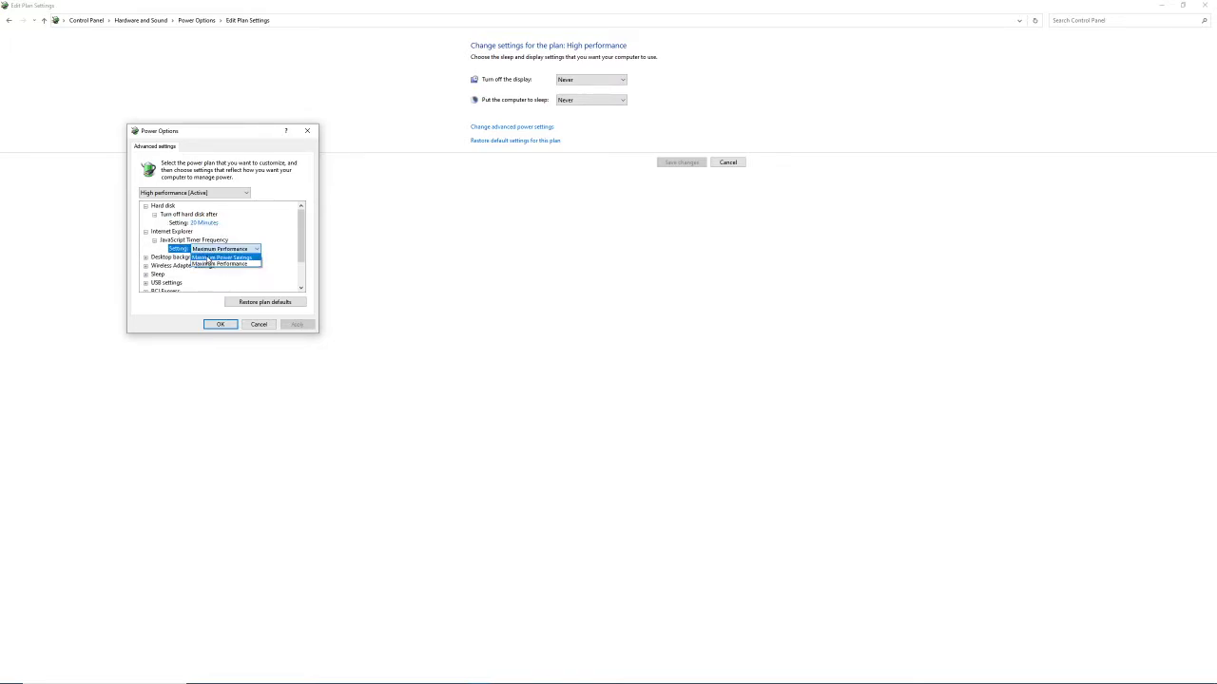
click(201, 264)
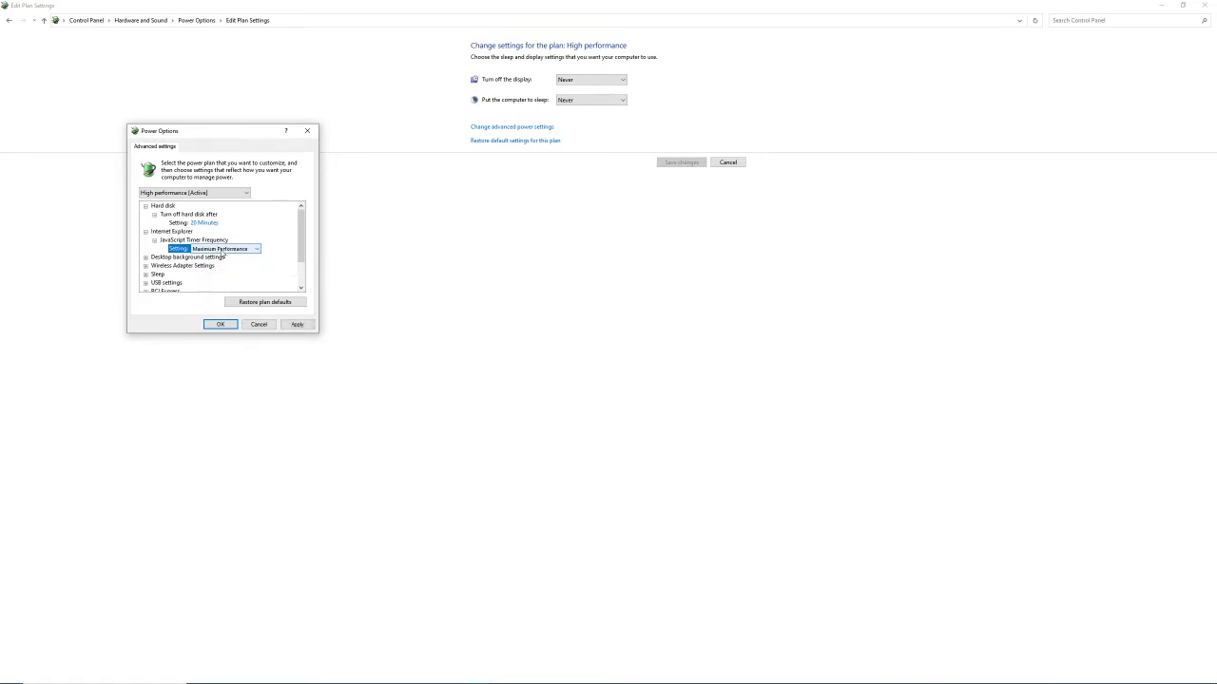
Keep the Desktop background slide show setting at Available
click(146, 257)
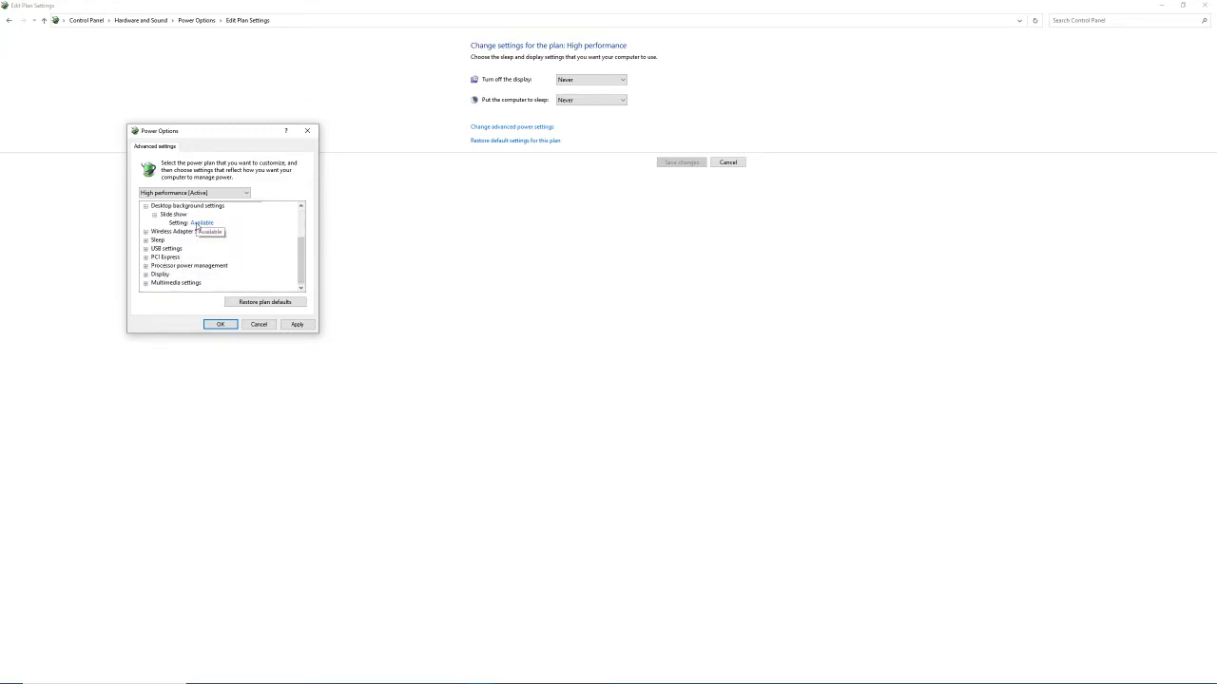
click(202, 223)
click(218, 223)
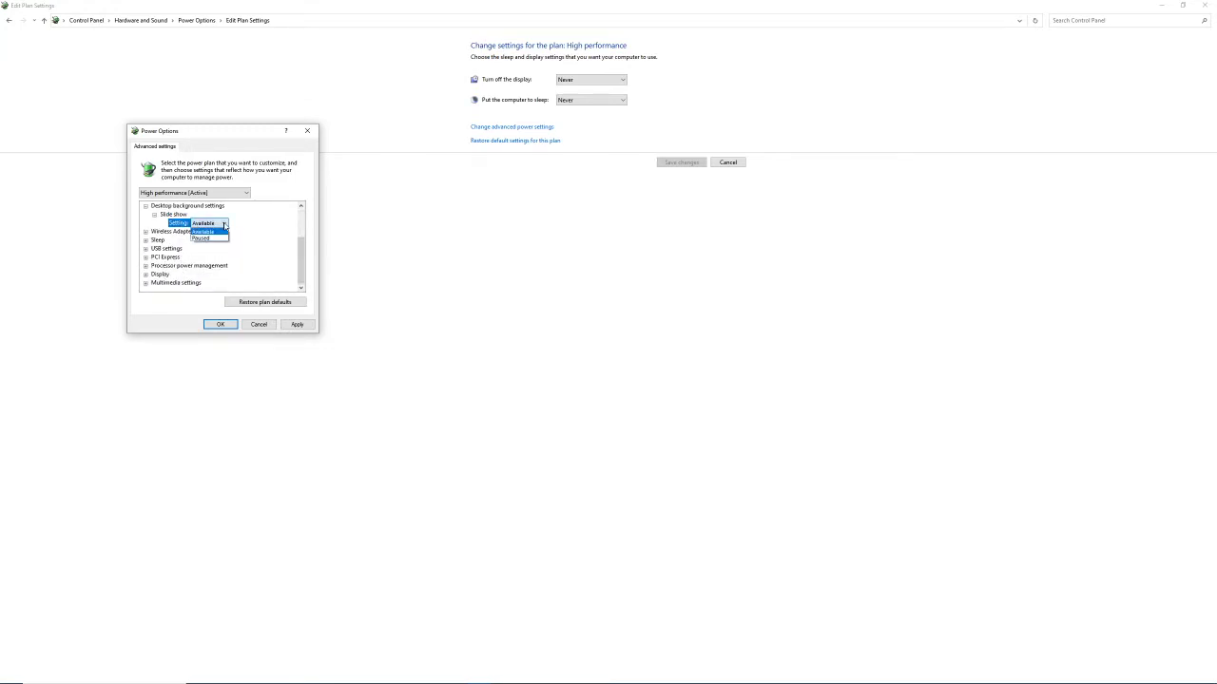
click(224, 225)
Reveal Wireless Adapter power saving, Sleep after, hybrid sleep, Hibernate after (Never) and wake timers values
click(147, 232)
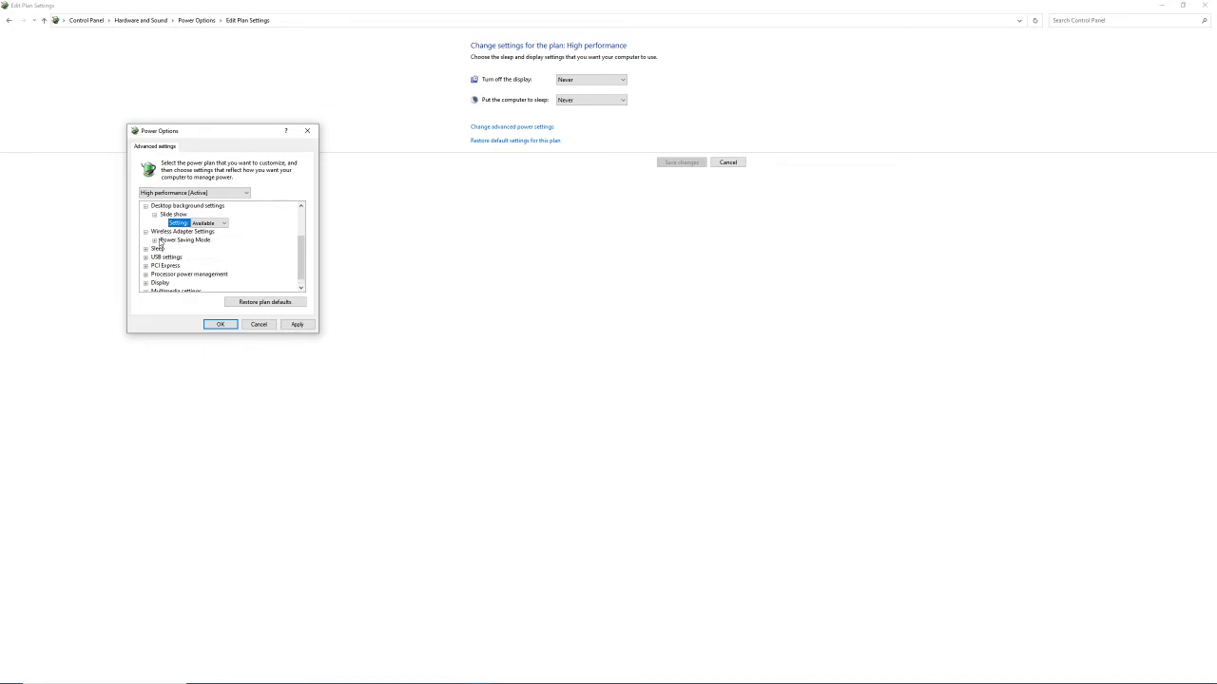
click(155, 240)
scroll(158, 251, down, 1)
click(146, 241)
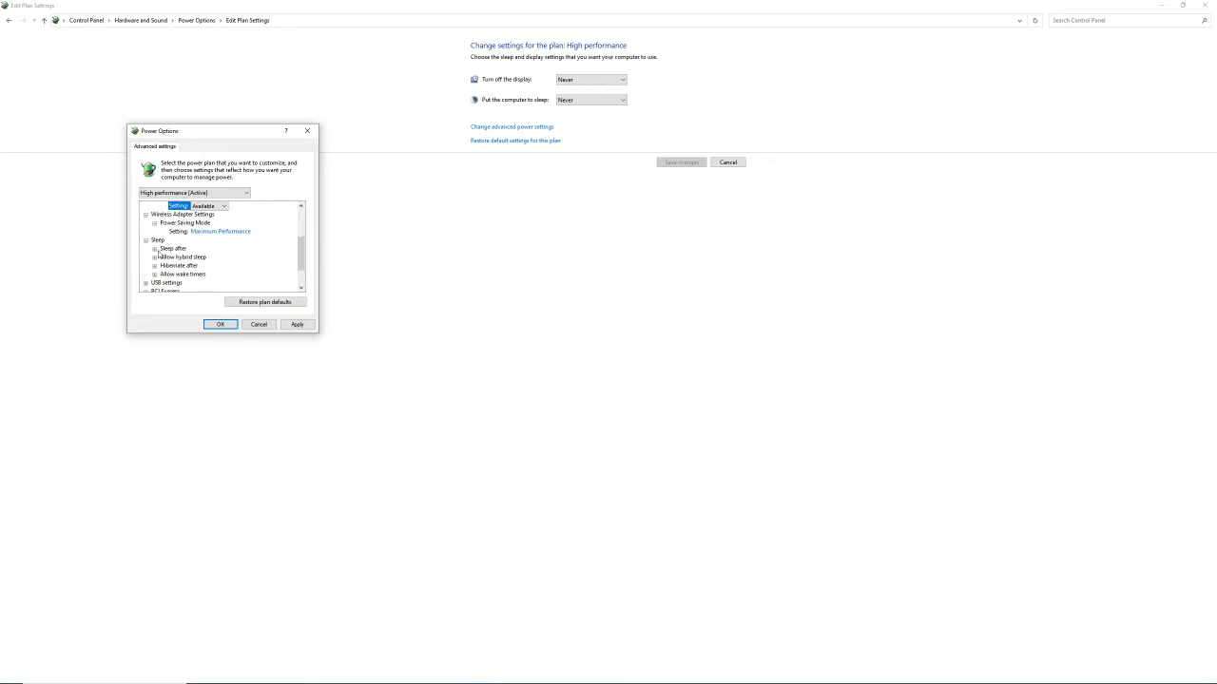
click(154, 249)
scroll(163, 254, down, 1)
click(155, 241)
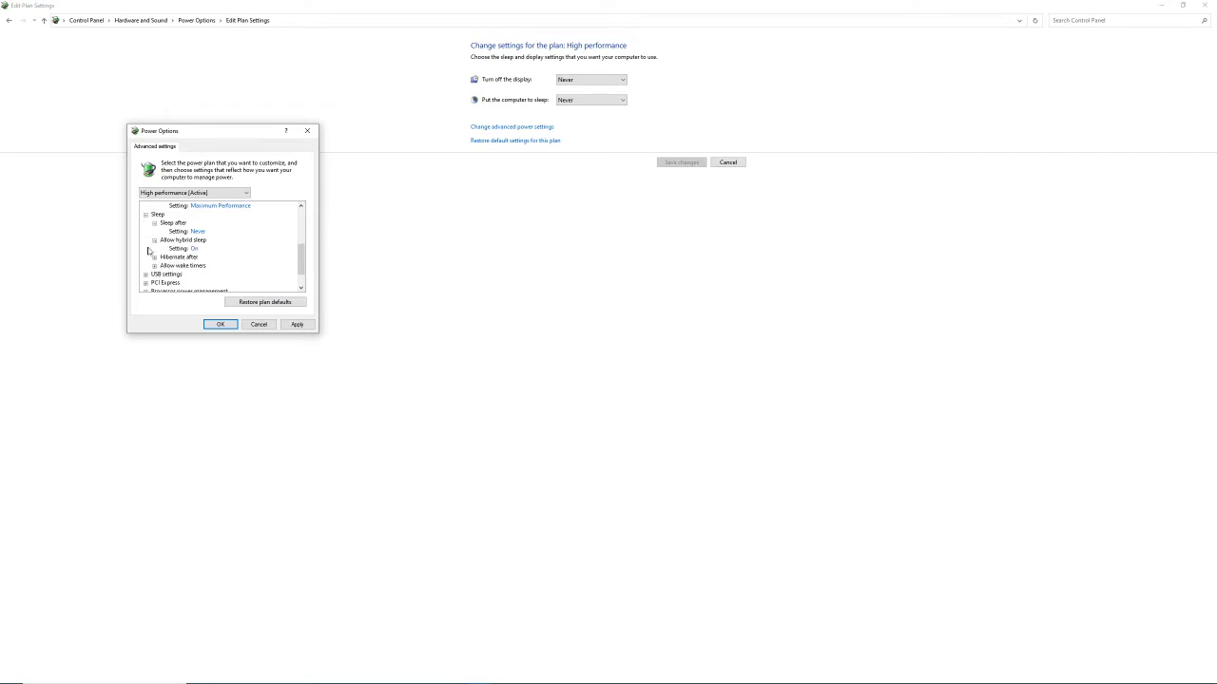
click(154, 258)
scroll(155, 260, down, 1)
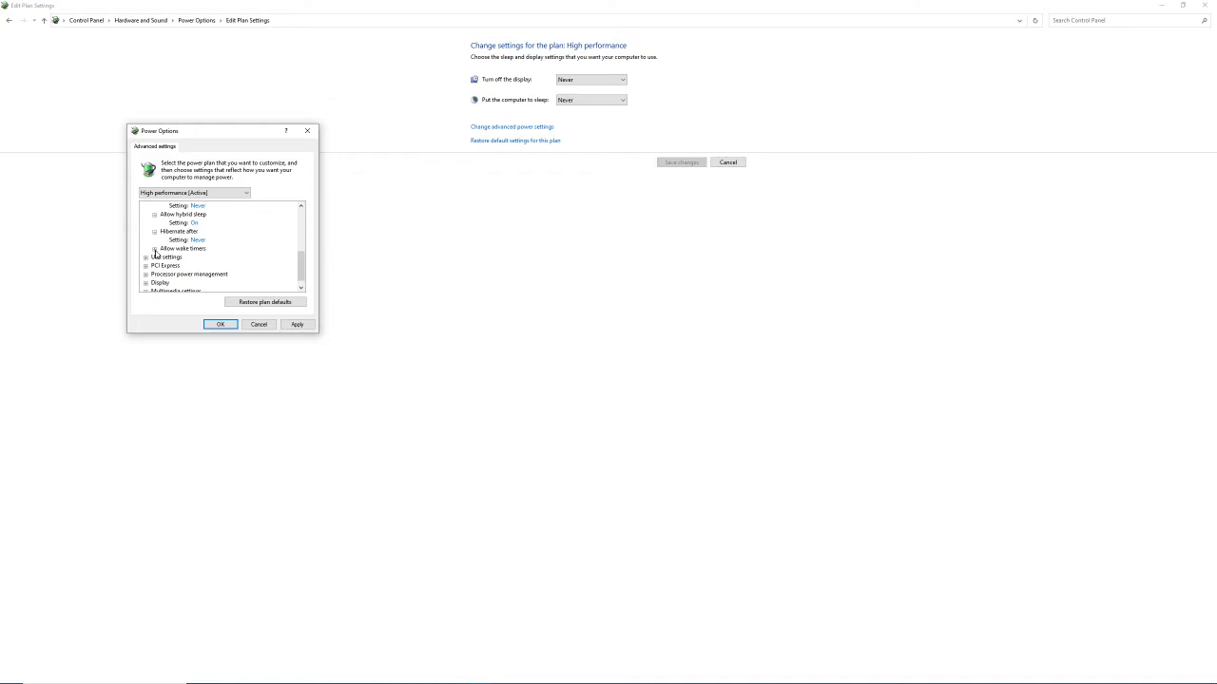
click(155, 250)
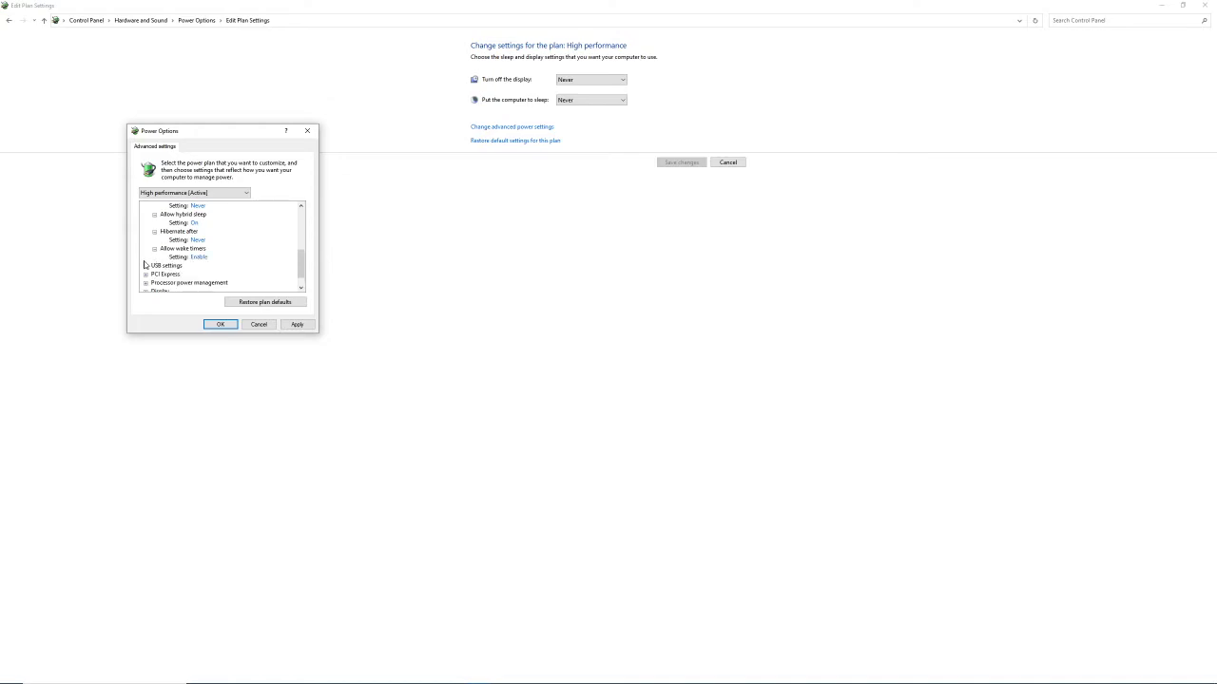
scroll(145, 265, down, 1)
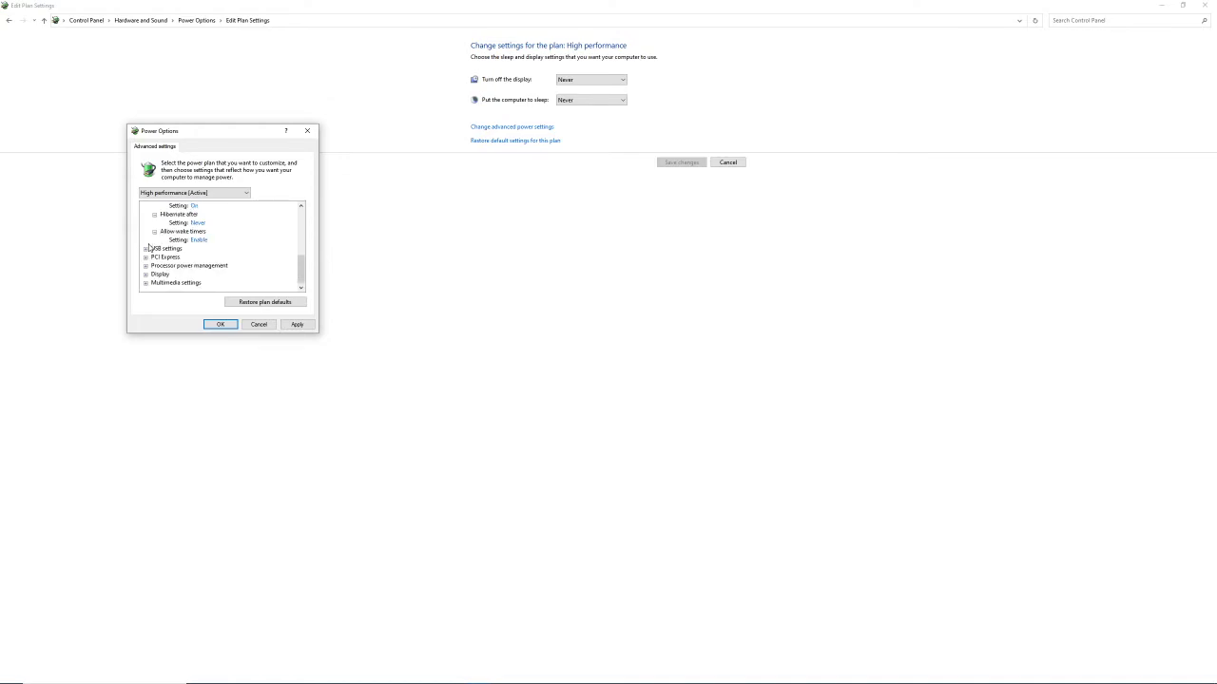
Show USB selective suspend (Enabled) and PCI Express Link State Power Management (Off)
click(146, 249)
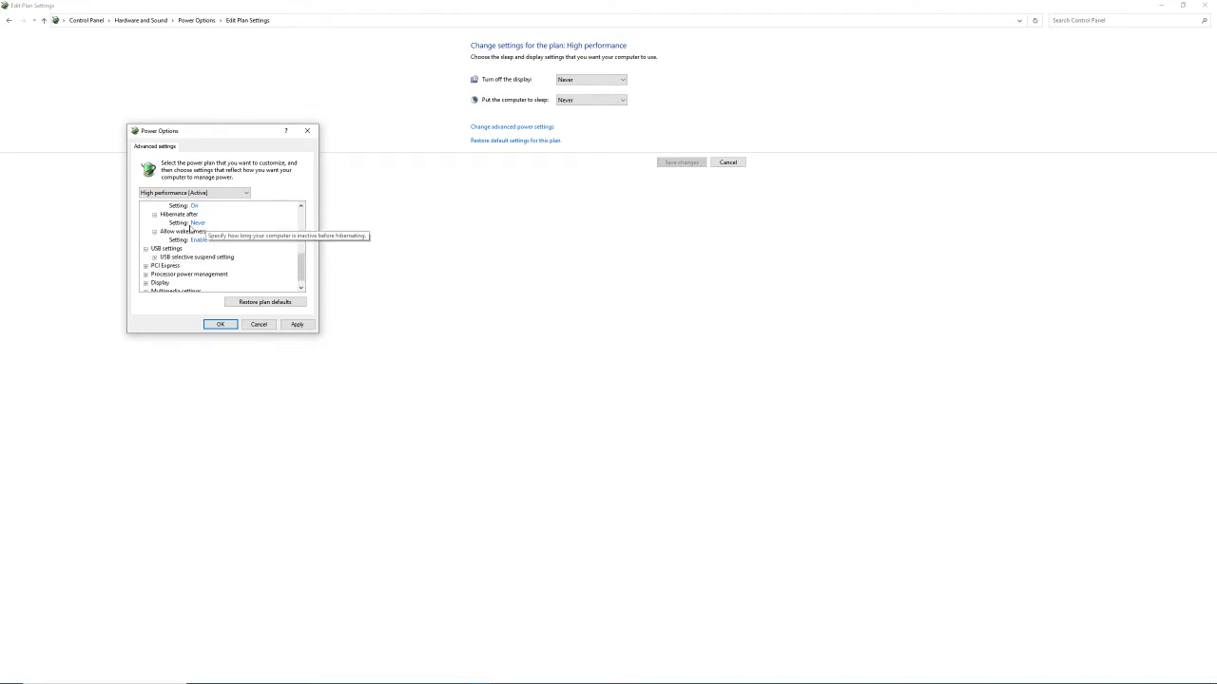
click(154, 258)
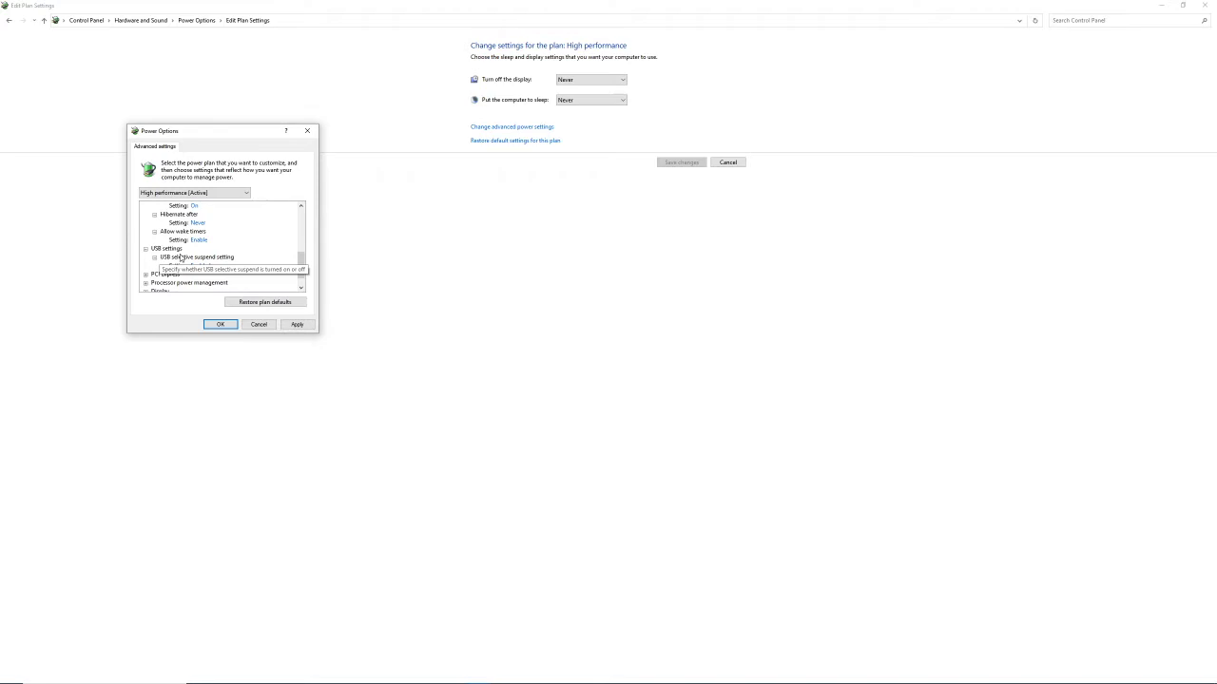
scroll(181, 258, down, 1)
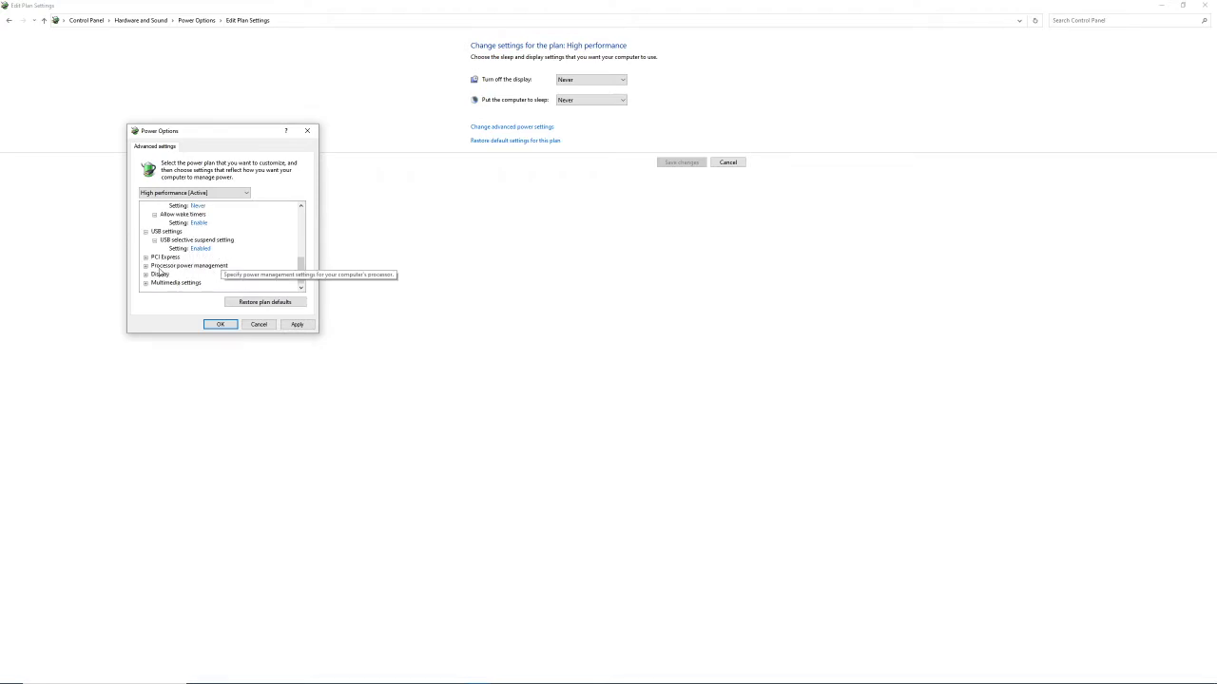
click(146, 258)
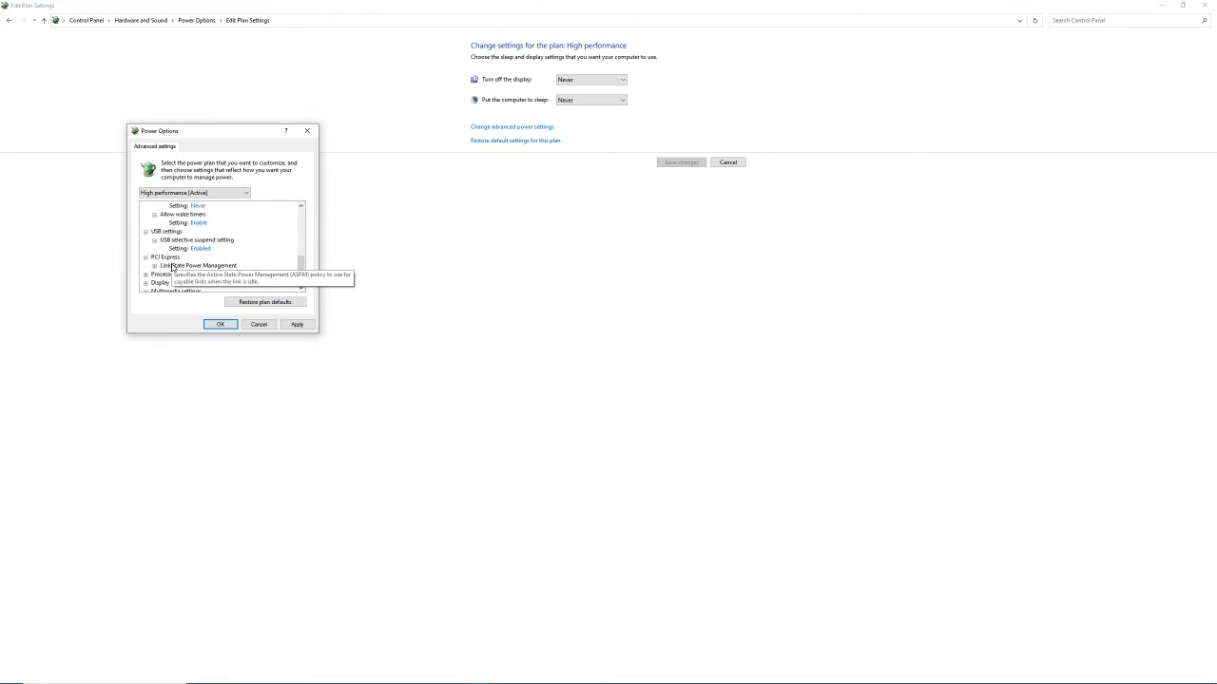
click(154, 266)
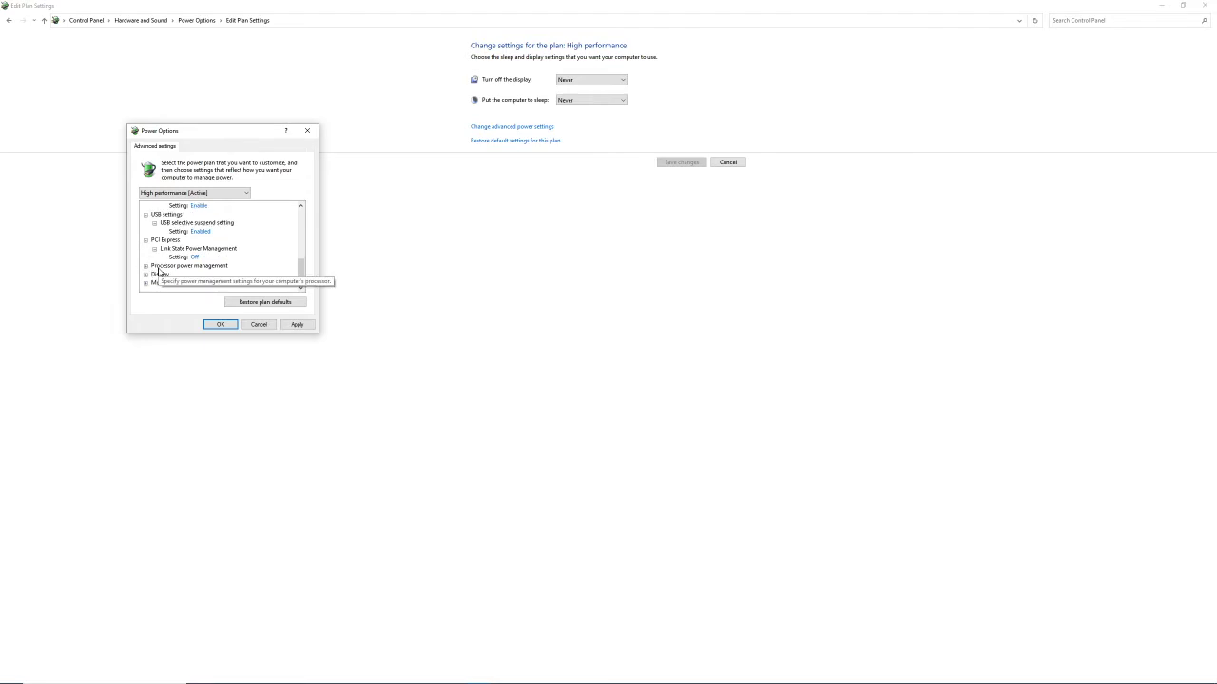
scroll(152, 257, down, 1)
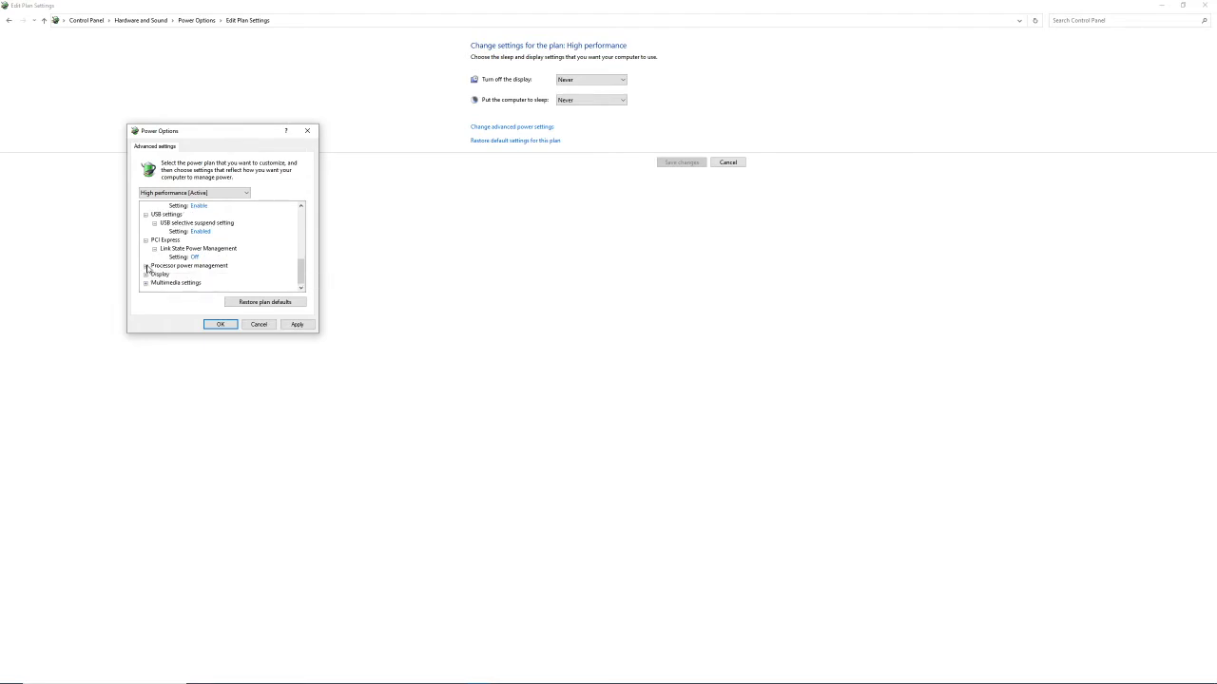
Expand Processor power management to show minimum/maximum state 100% and cooling policy Active
click(146, 267)
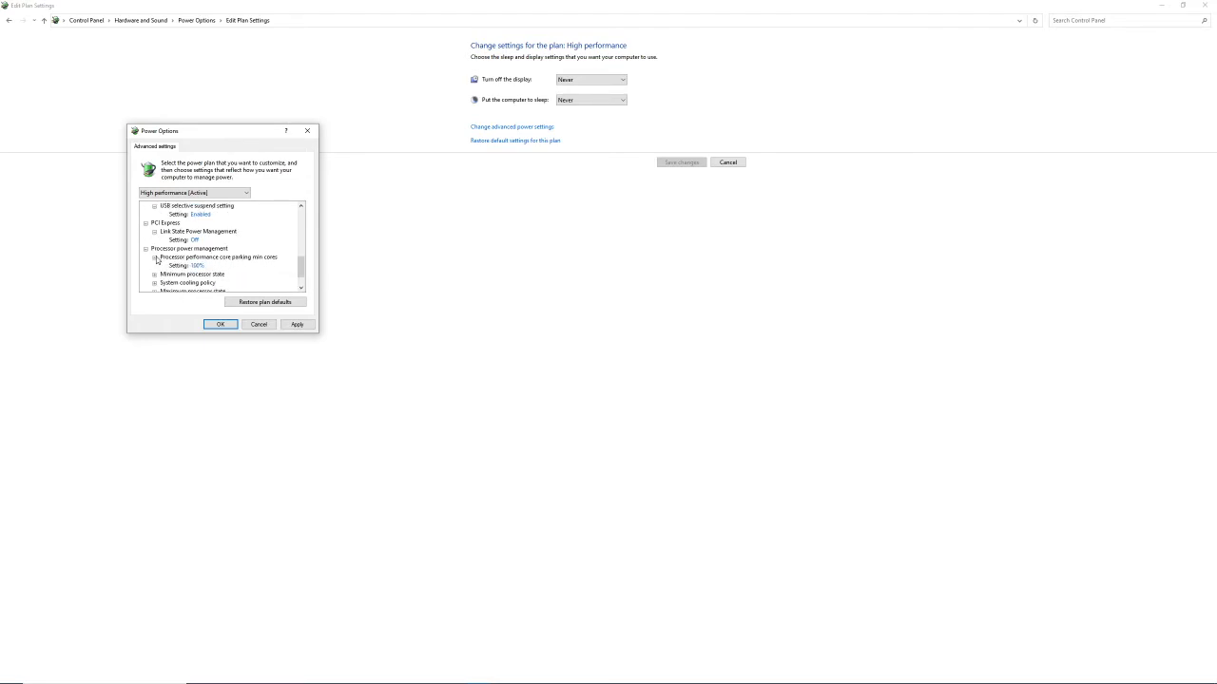
scroll(160, 252, down, 1)
click(155, 249)
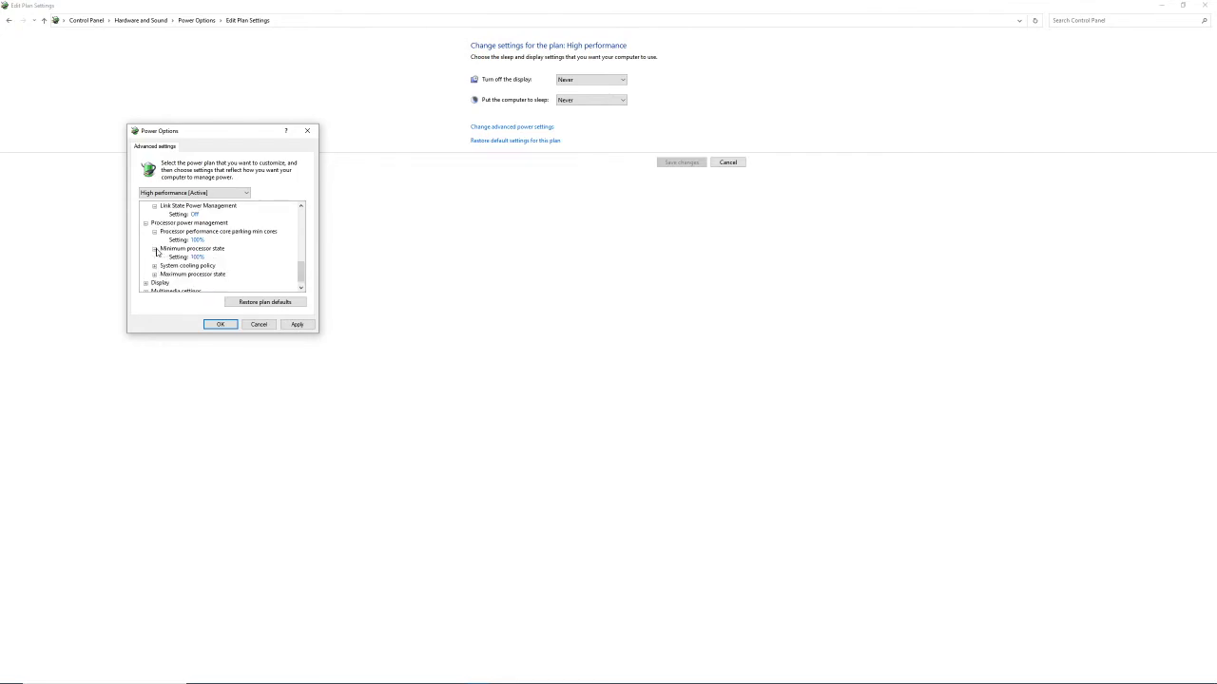
scroll(164, 258, down, 1)
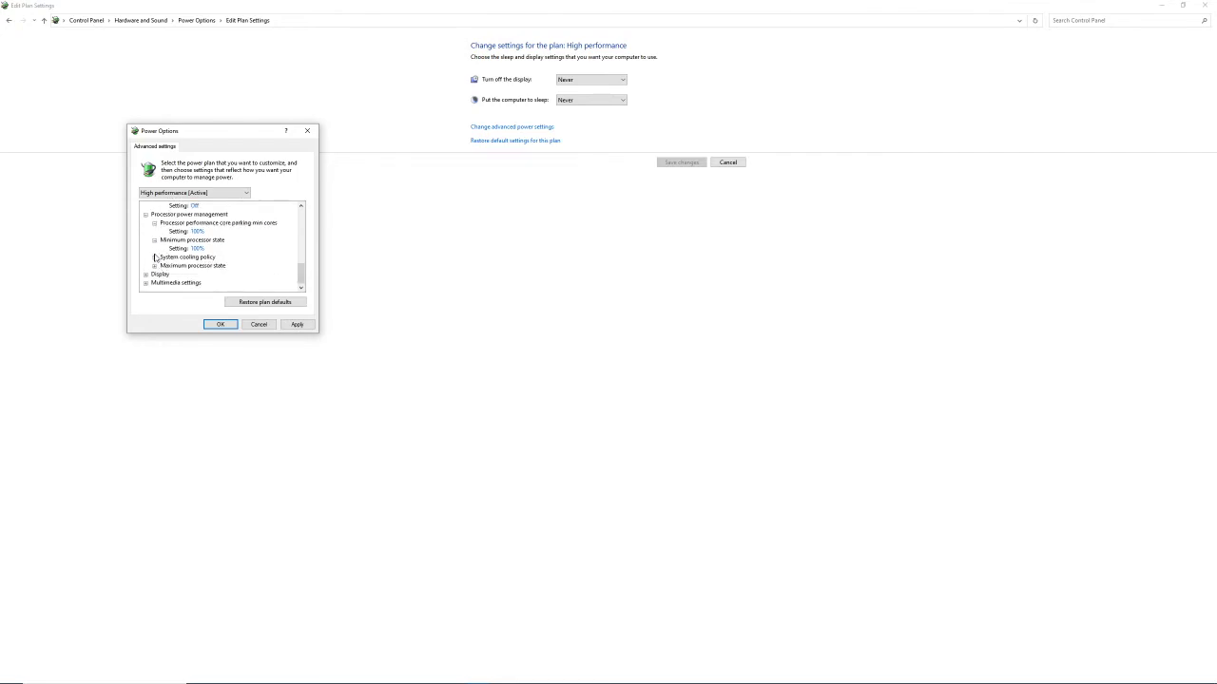
click(155, 258)
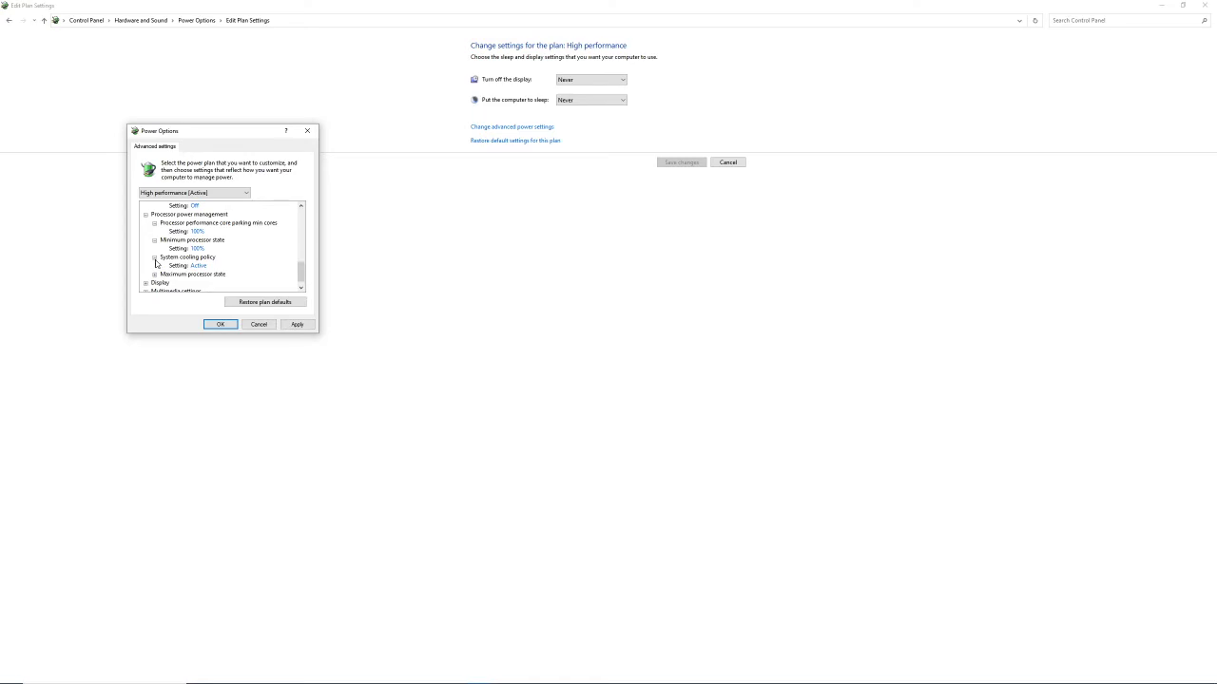
scroll(156, 263, down, 1)
click(155, 267)
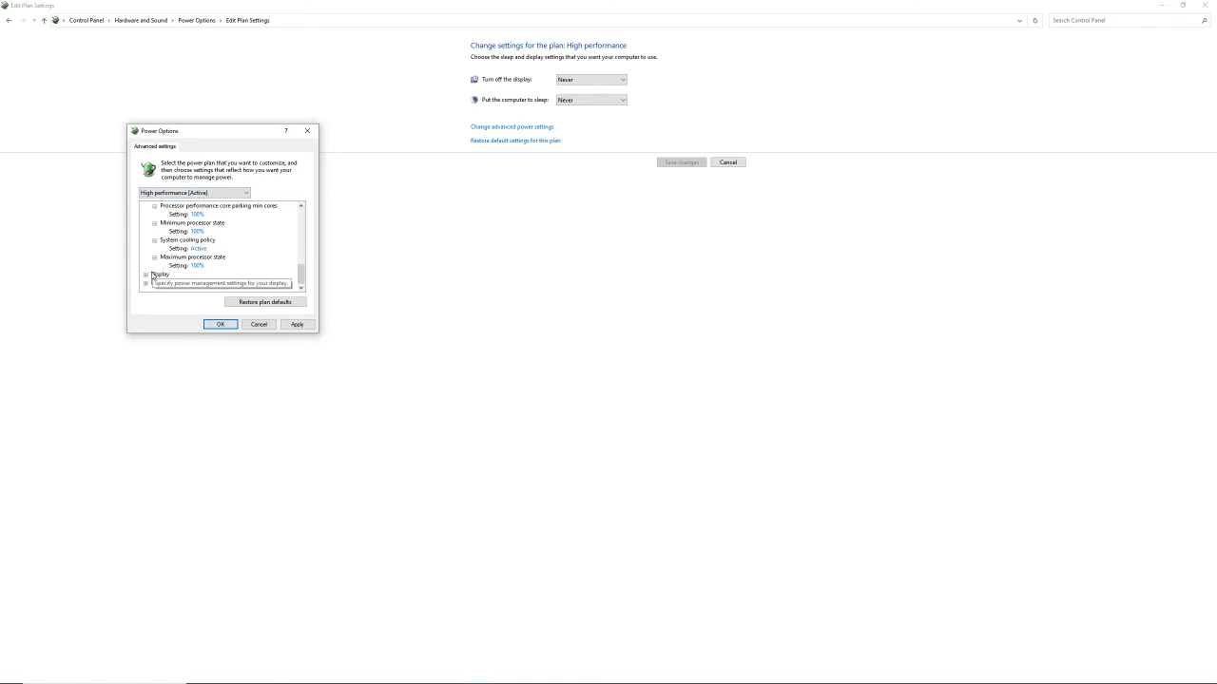
Show Turn off display after (Never) and the sharing media, video quality bias and playing video values
click(148, 275)
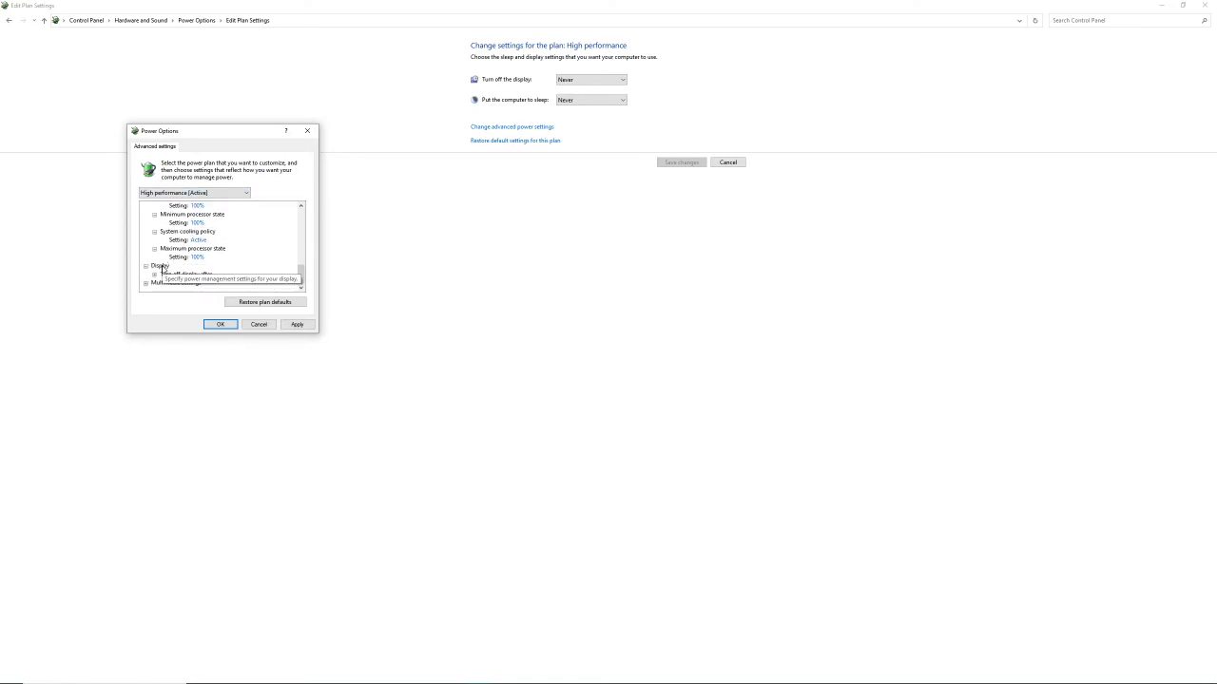
click(154, 275)
click(147, 282)
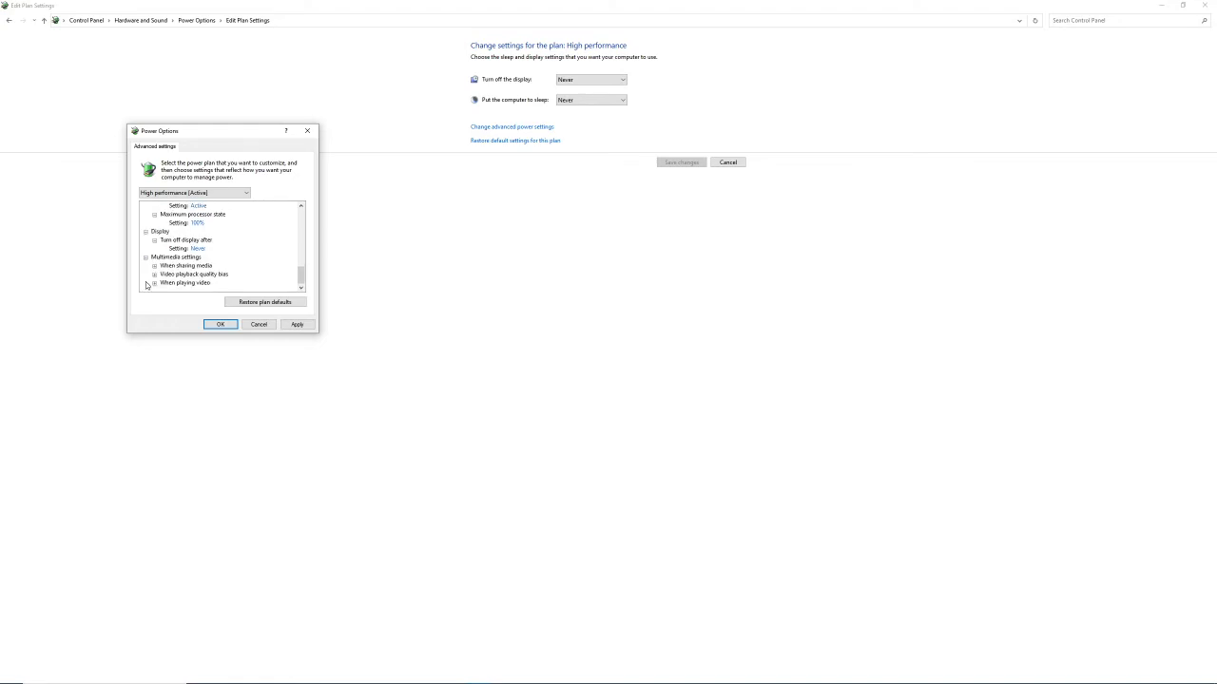
click(155, 265)
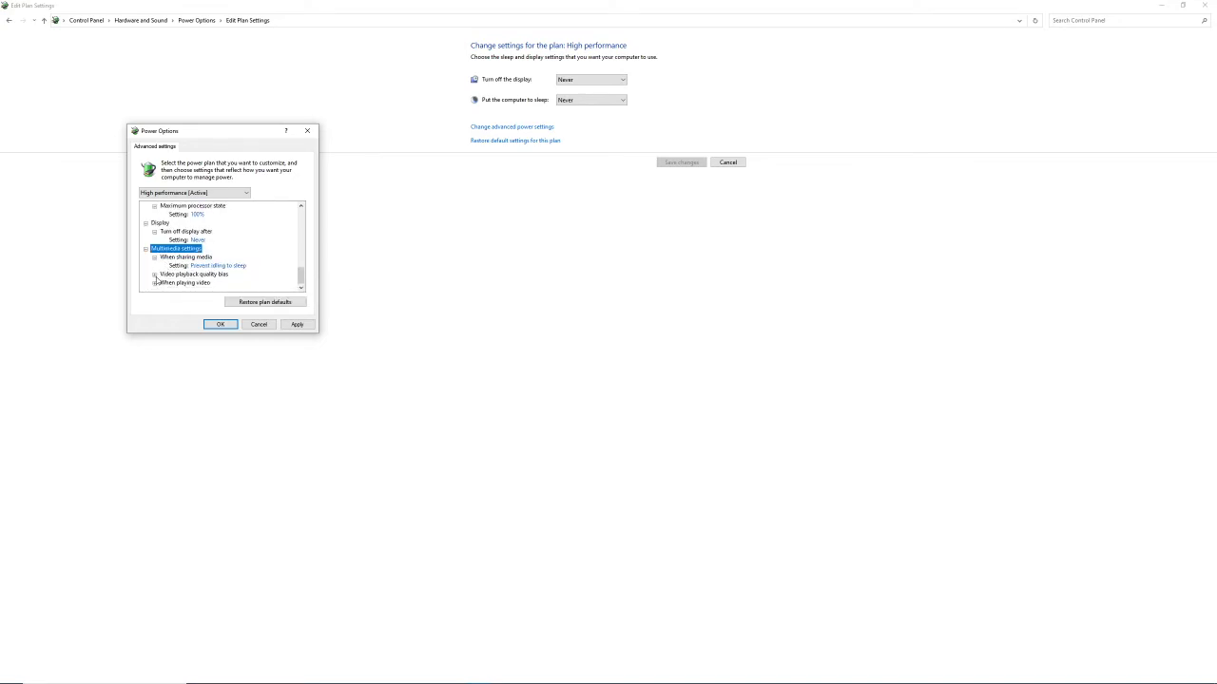
click(155, 275)
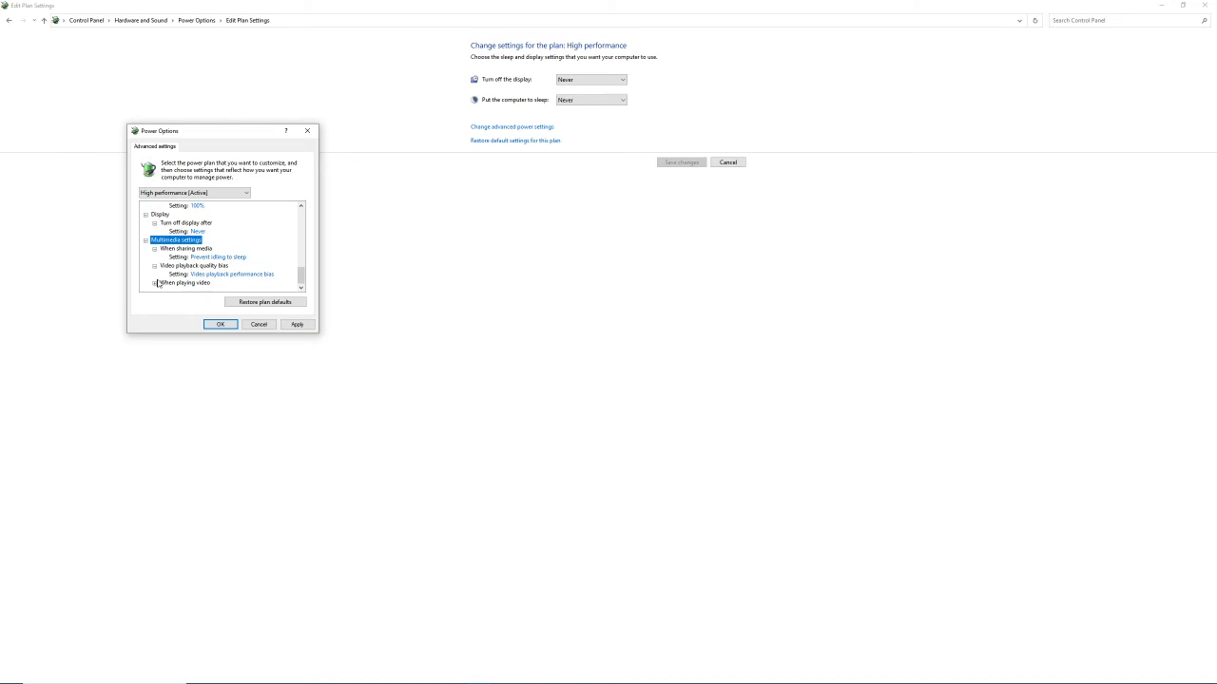
click(155, 283)
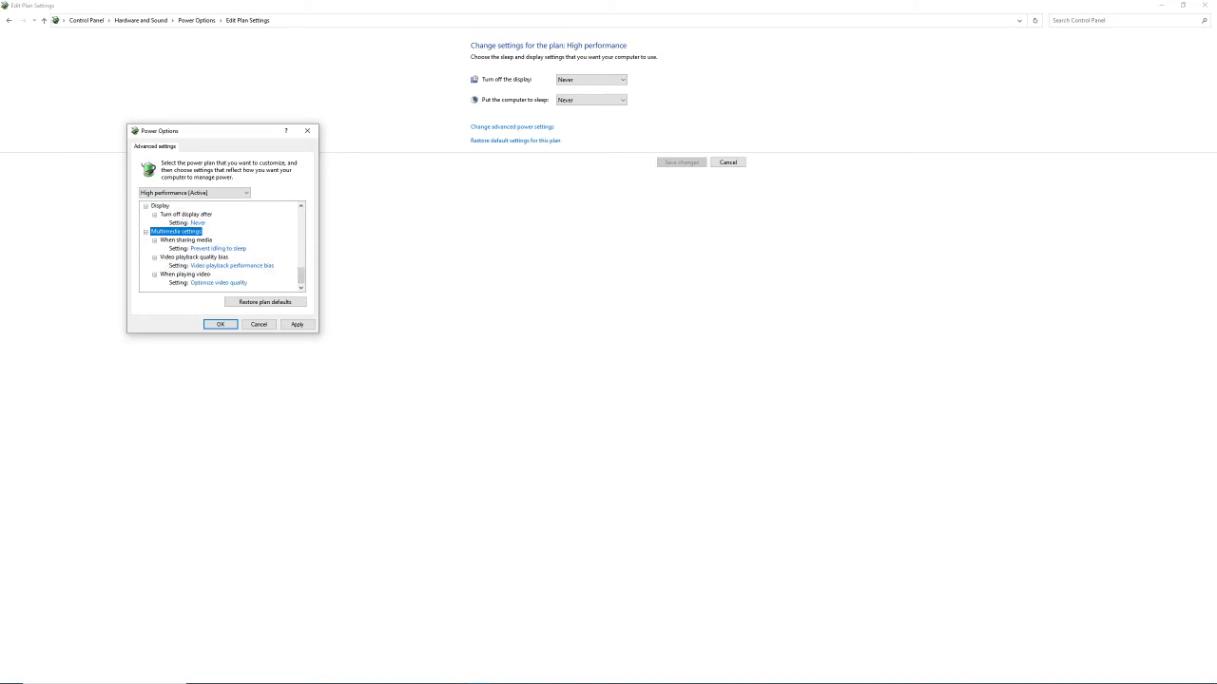
scroll(236, 240, up, 4)
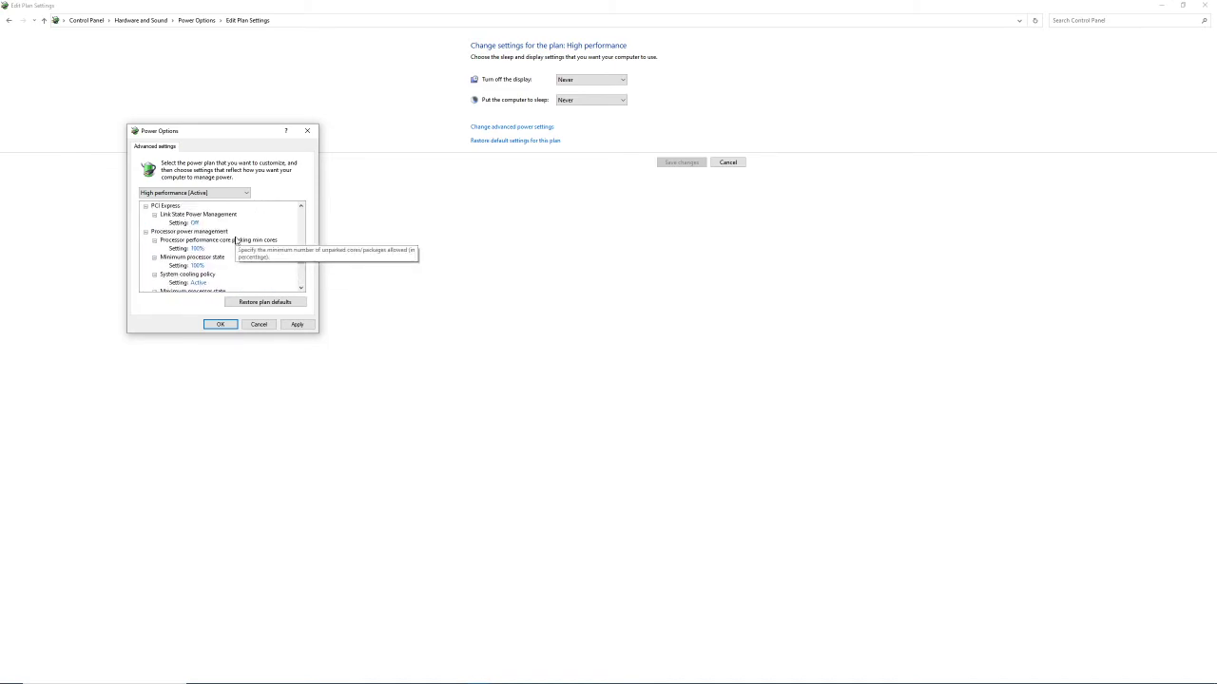
scroll(236, 240, up, 6)
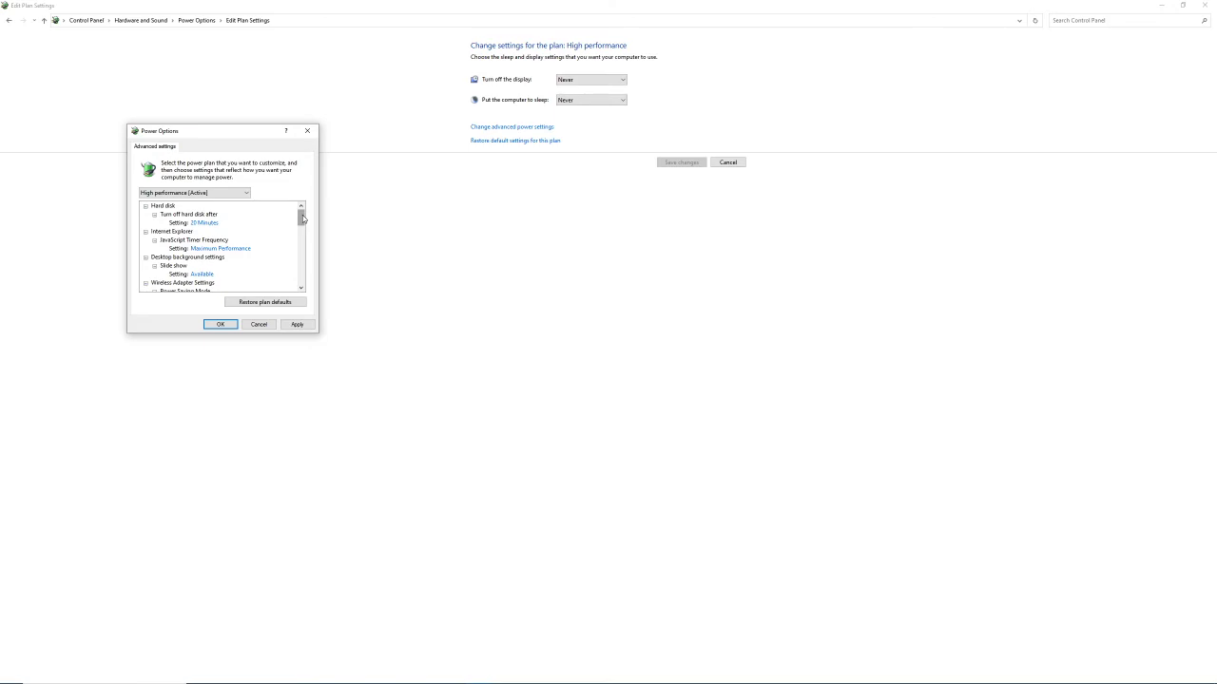
drag(303, 219, 295, 234)
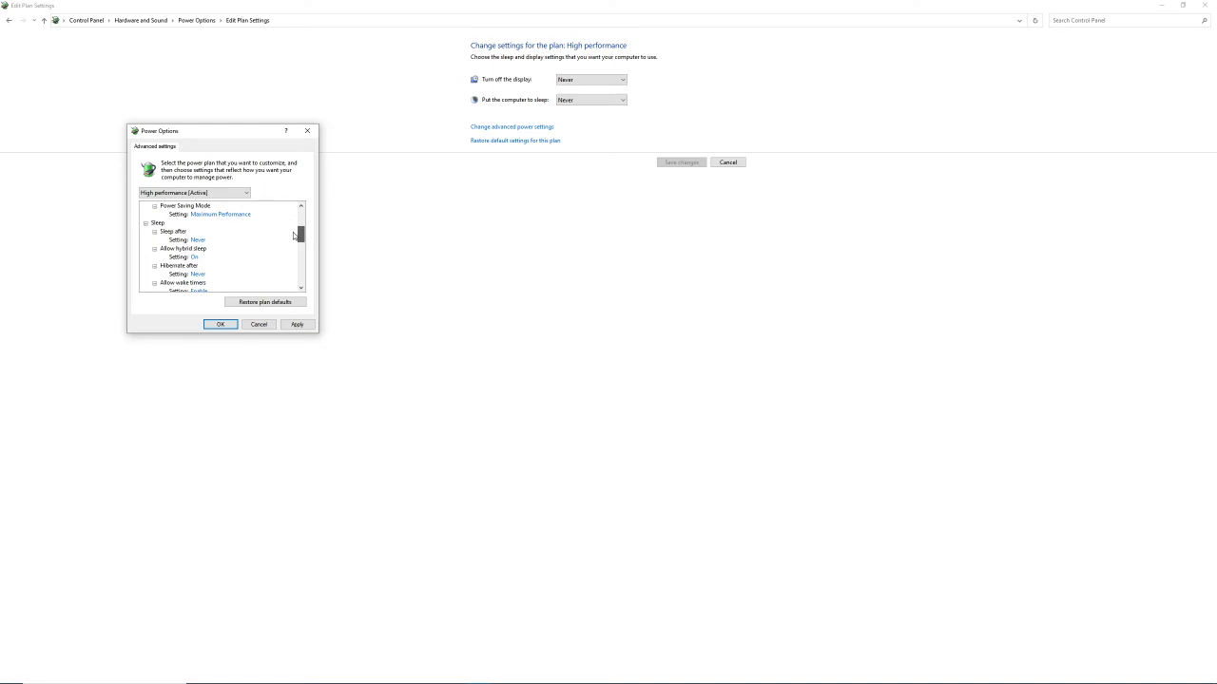
scroll(292, 238, down, 3)
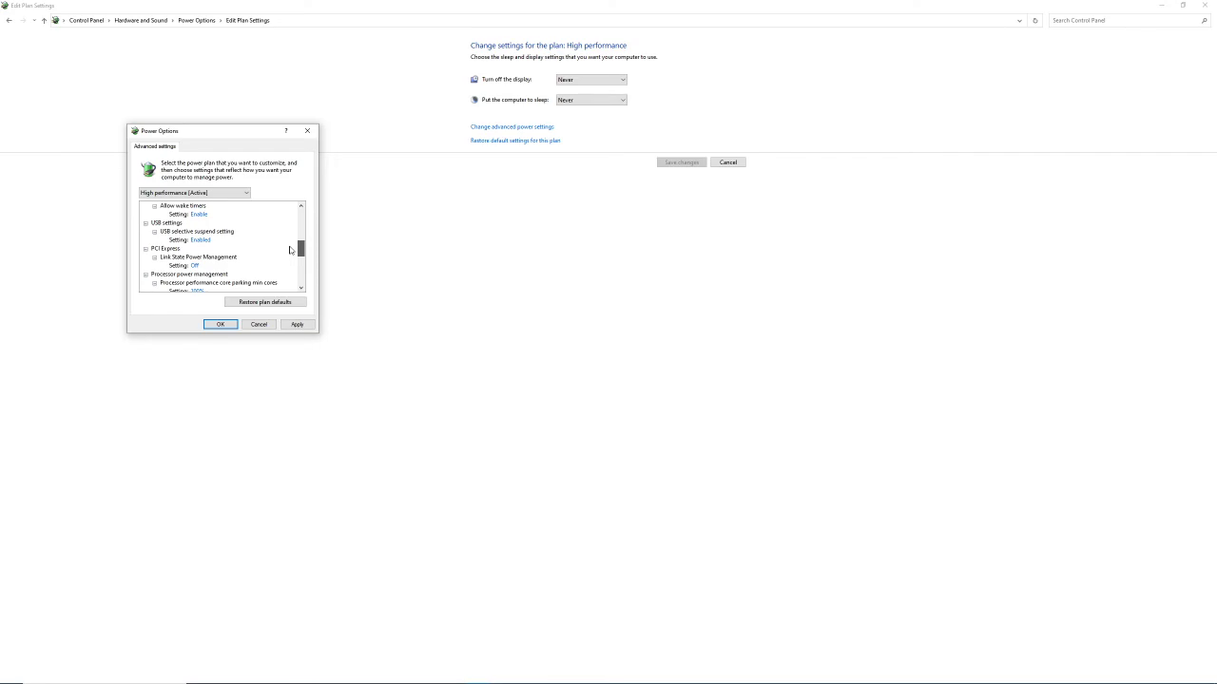
scroll(291, 252, down, 3)
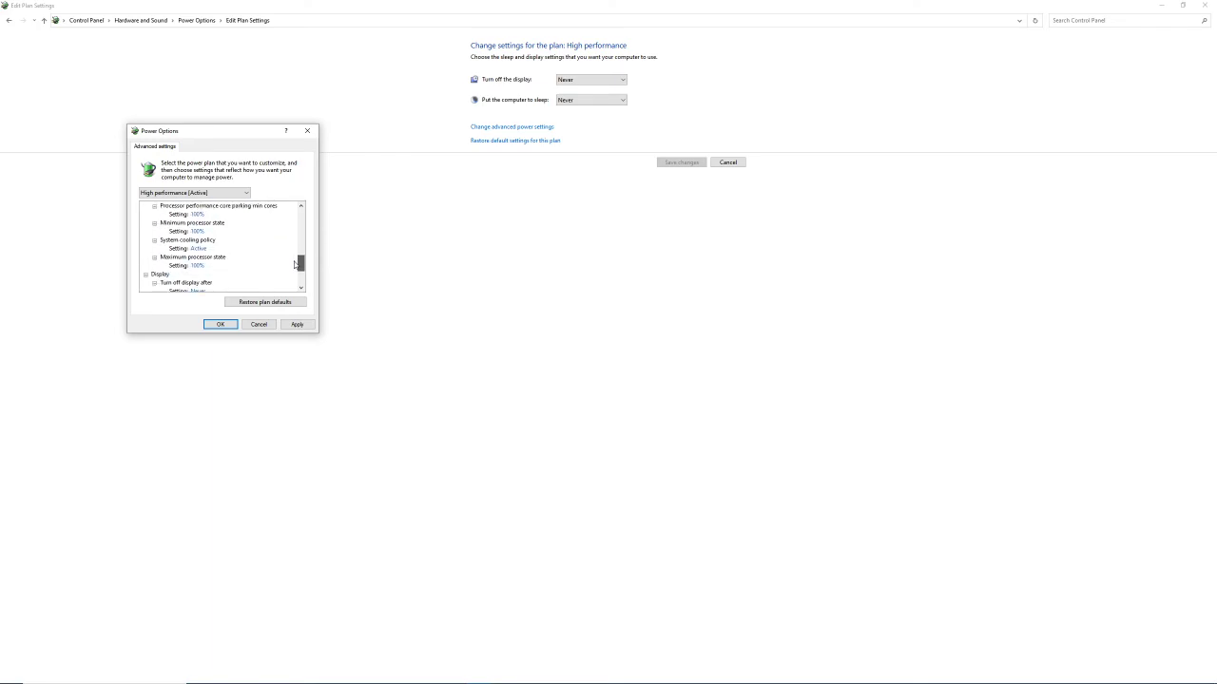
scroll(294, 264, down, 1)
scroll(301, 276, down, 2)
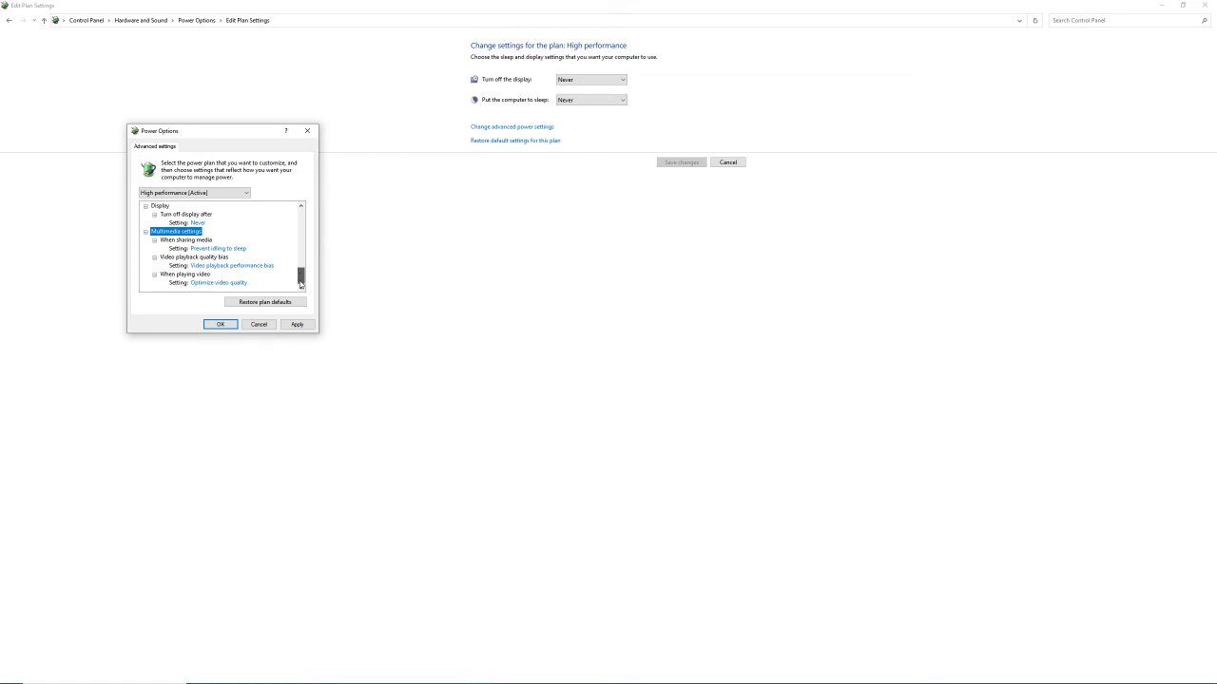
Click OK to close the advanced power settings dialog
click(224, 325)
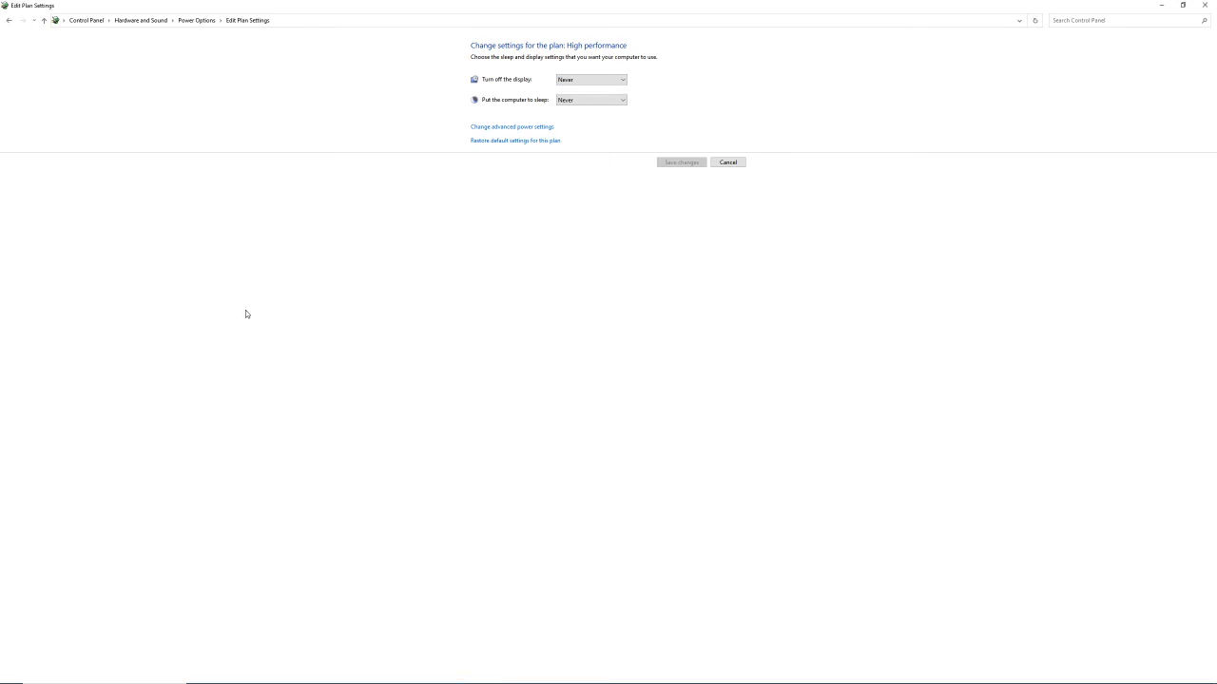